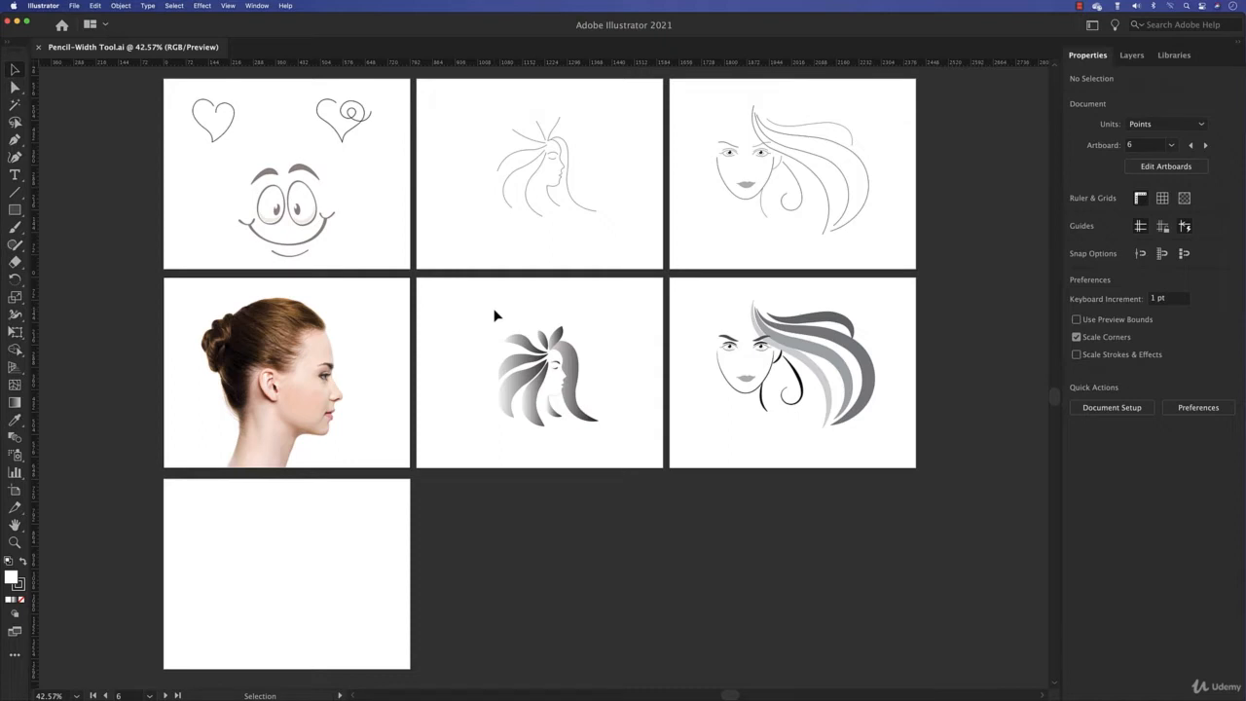
# View the woman's photo artboard fitted to the window, fit all artboards in view again and look up the fit-all command.
pyautogui.click(375, 337)
pyautogui.press('a')
pyautogui.press('super+0')
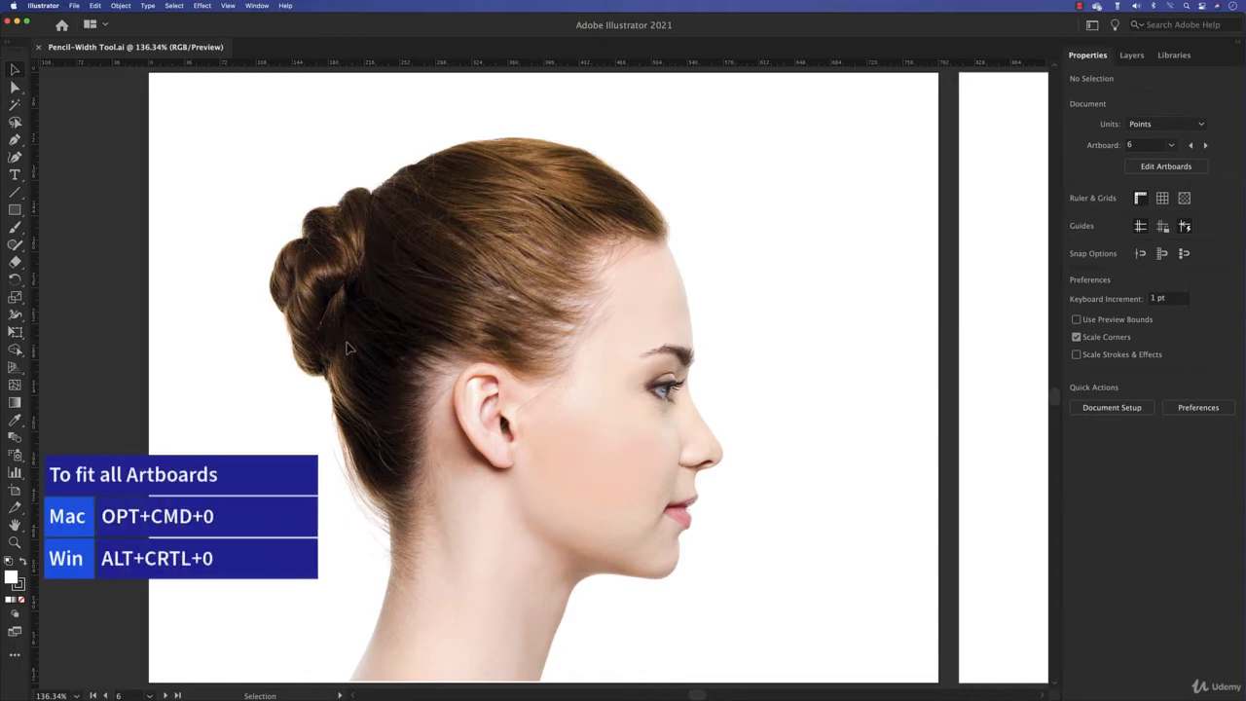
pyautogui.press('alt')
pyautogui.press('alt+super+0')
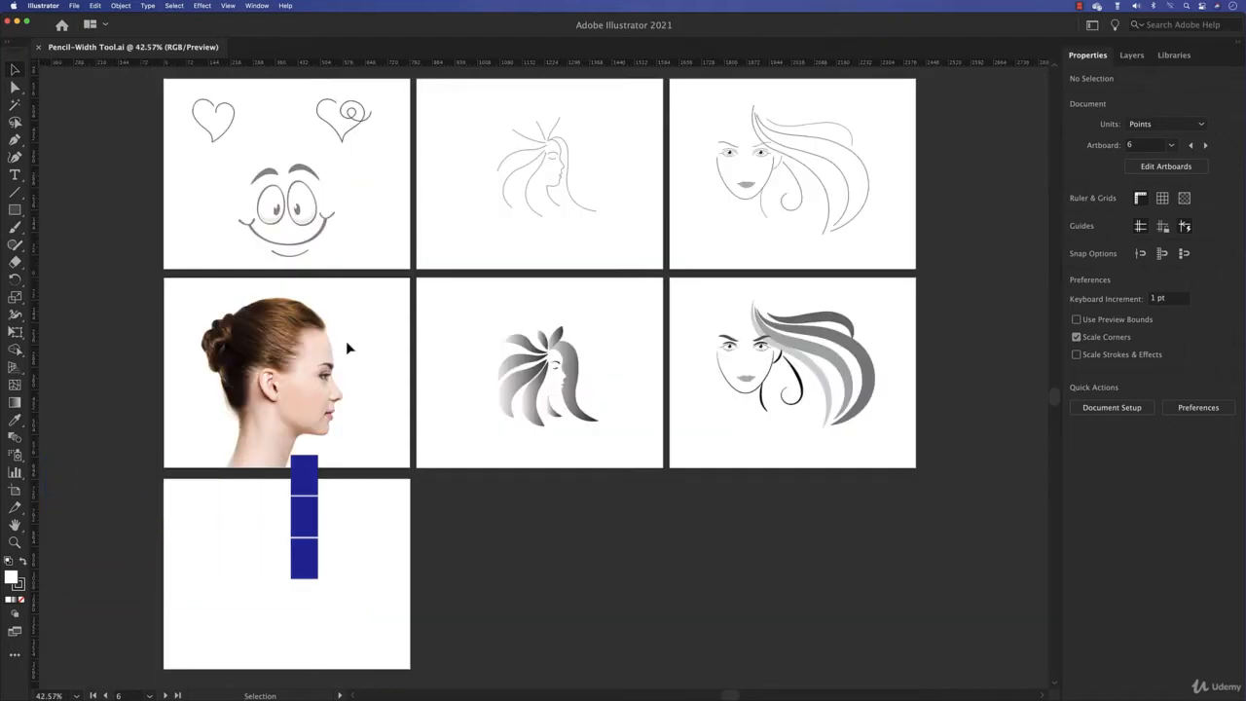
pyautogui.click(227, 6)
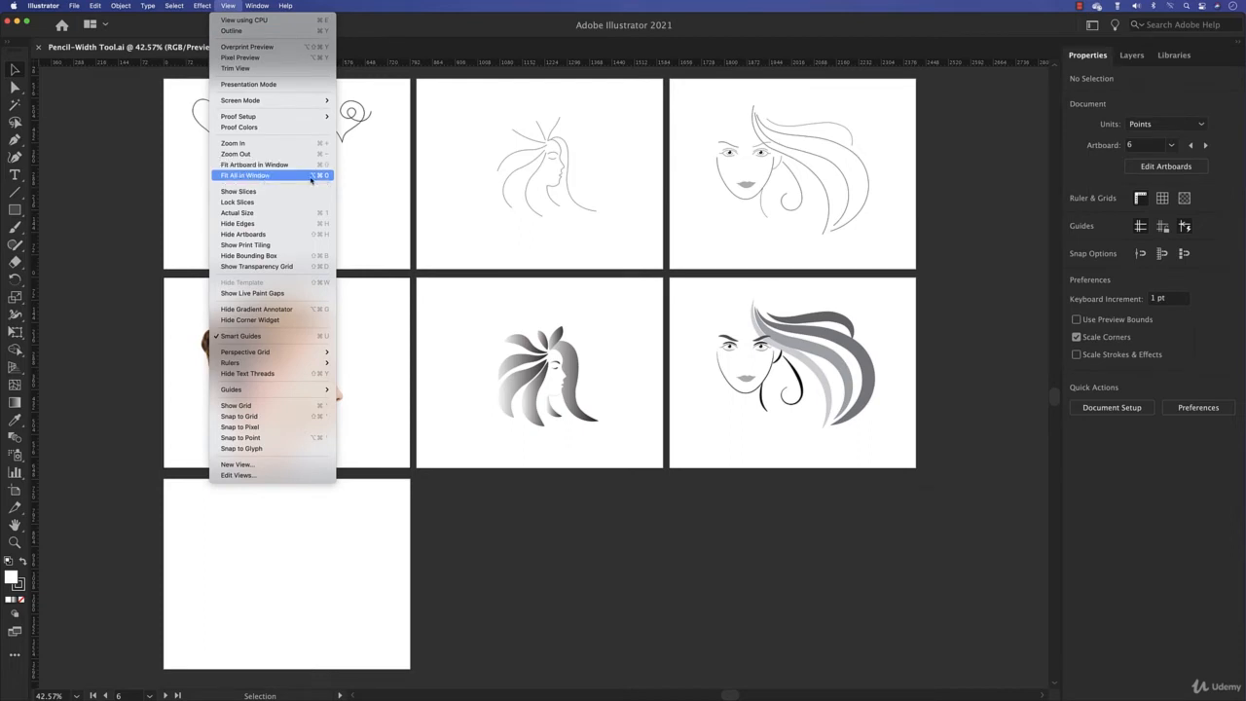
pyautogui.click(473, 186)
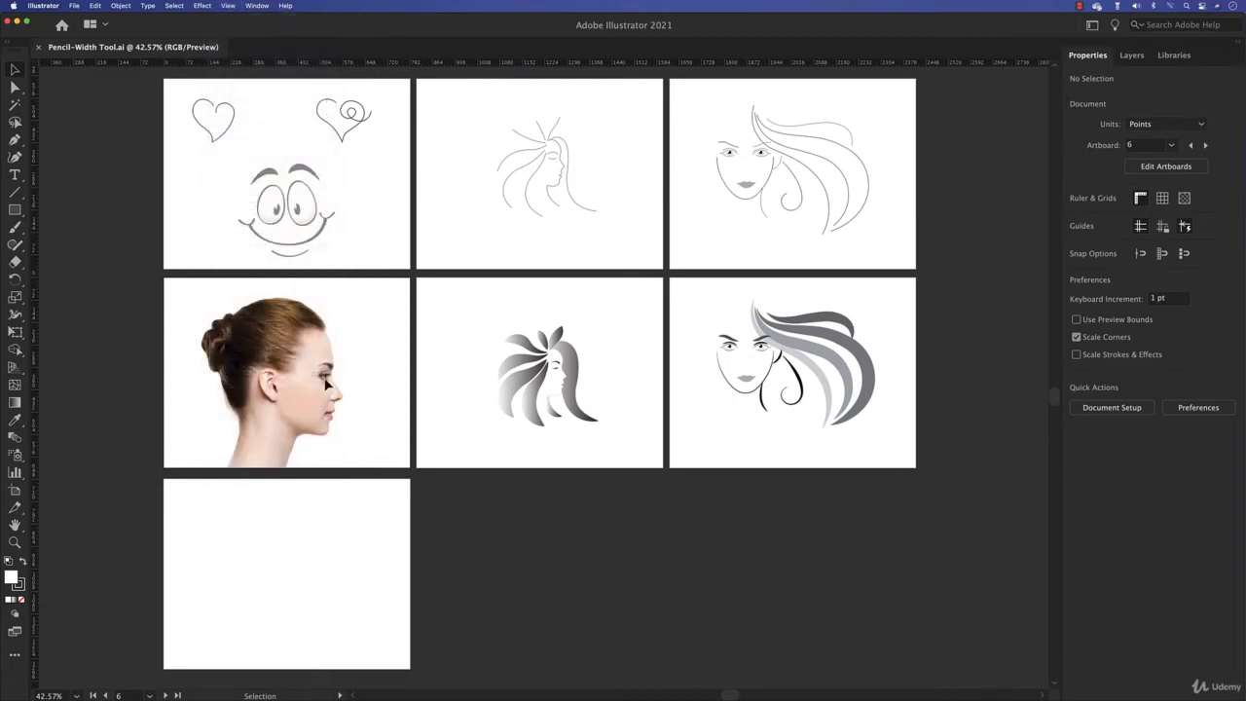
# Make the empty seventh artboard active and fit it in the window.
pyautogui.click(310, 532)
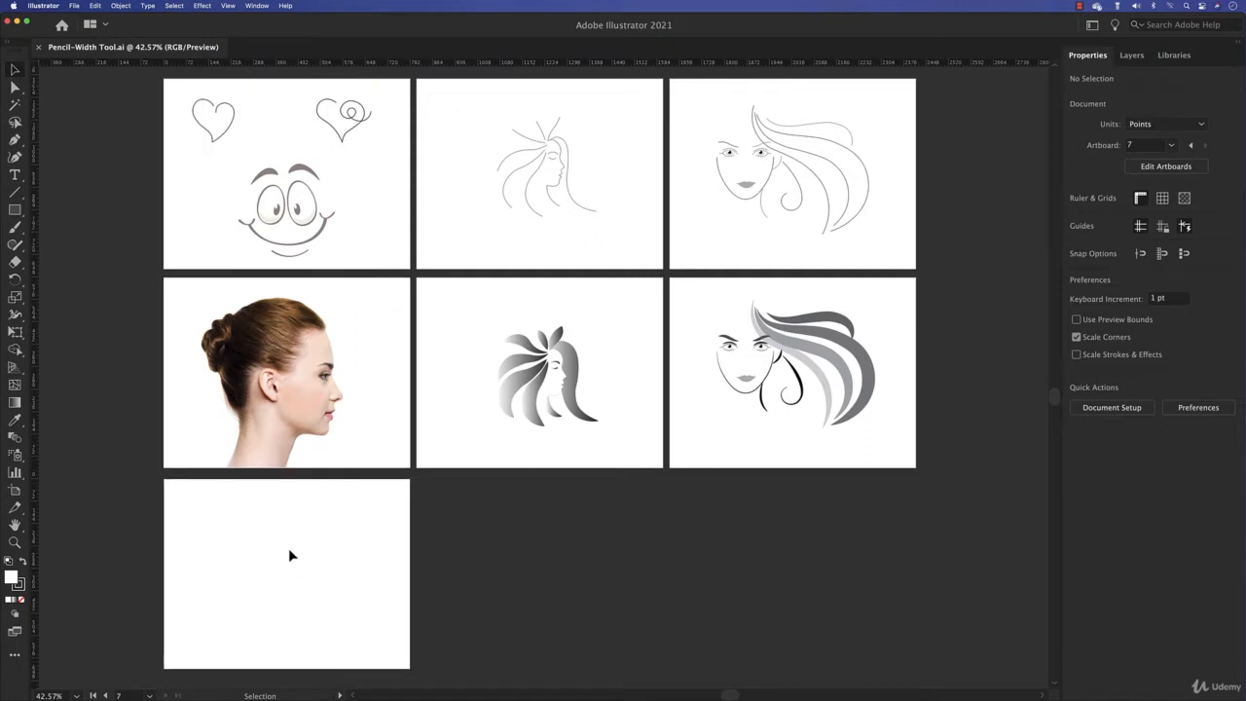
pyautogui.press('a')
pyautogui.press('super+0')
pyautogui.press('v')
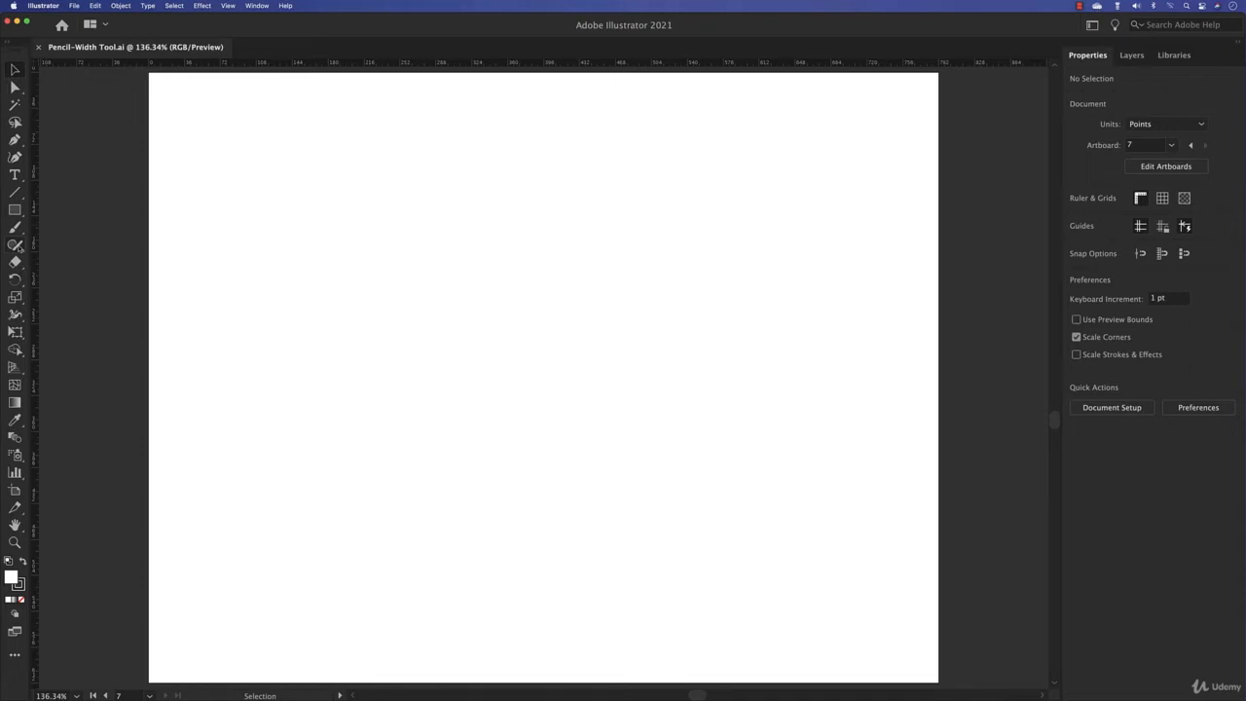
# Choose the Pencil tool and reset its tool options to the defaults.
pyautogui.click(16, 247)
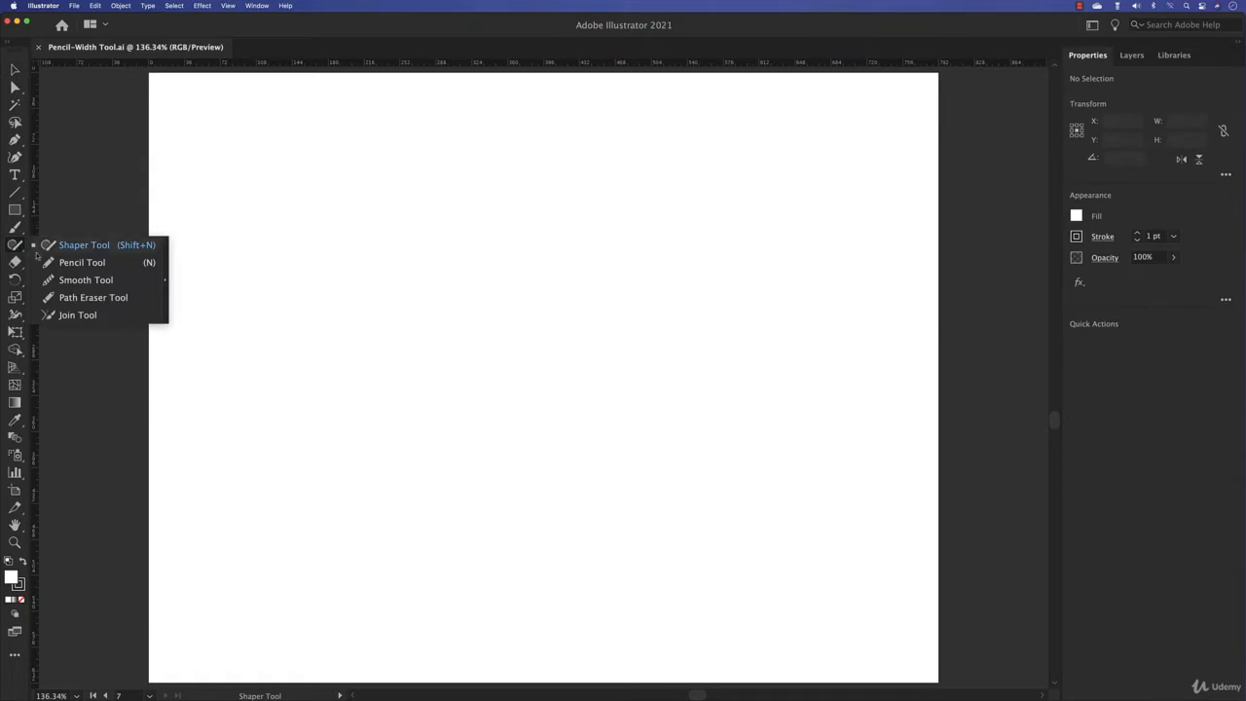
pyautogui.click(109, 263)
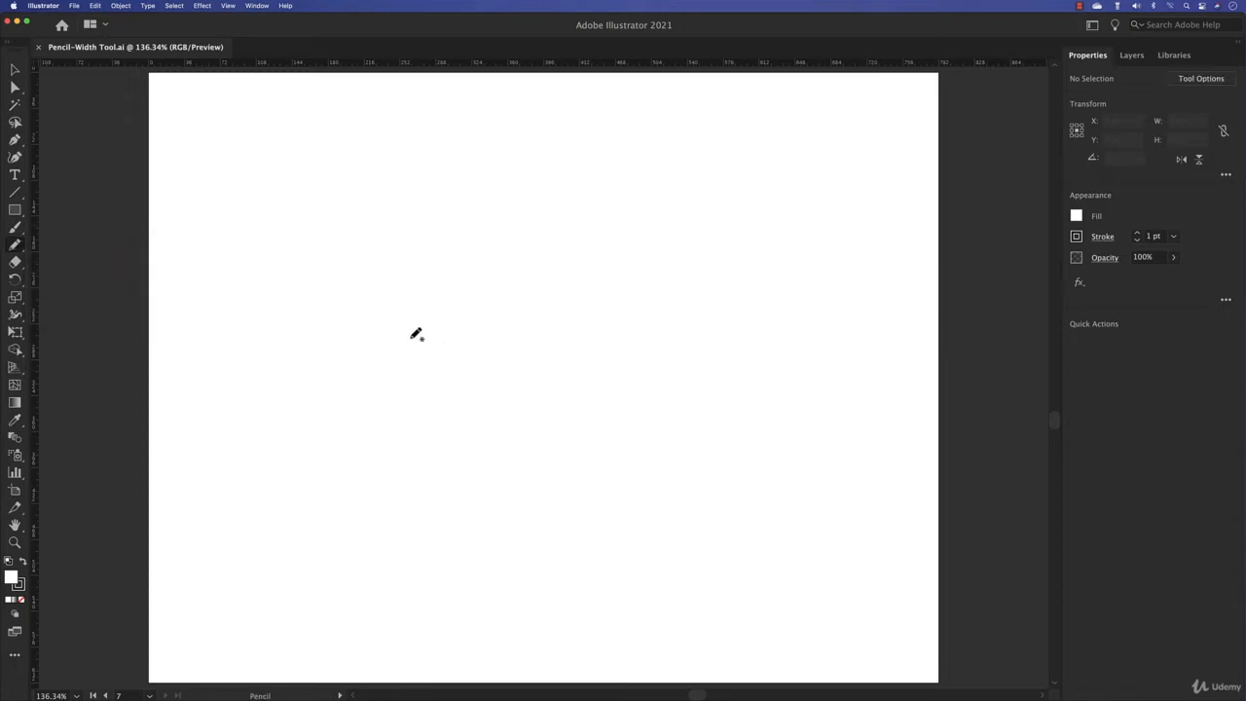
pyautogui.doubleClick(16, 245)
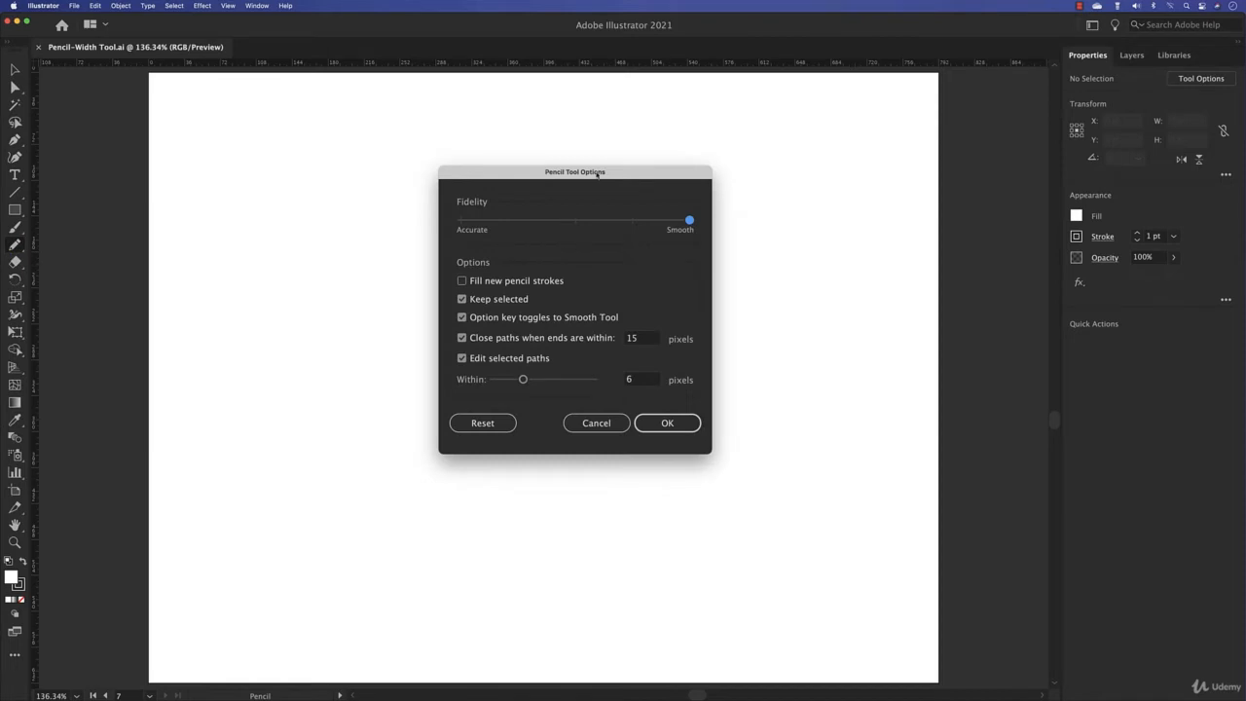
pyautogui.click(498, 426)
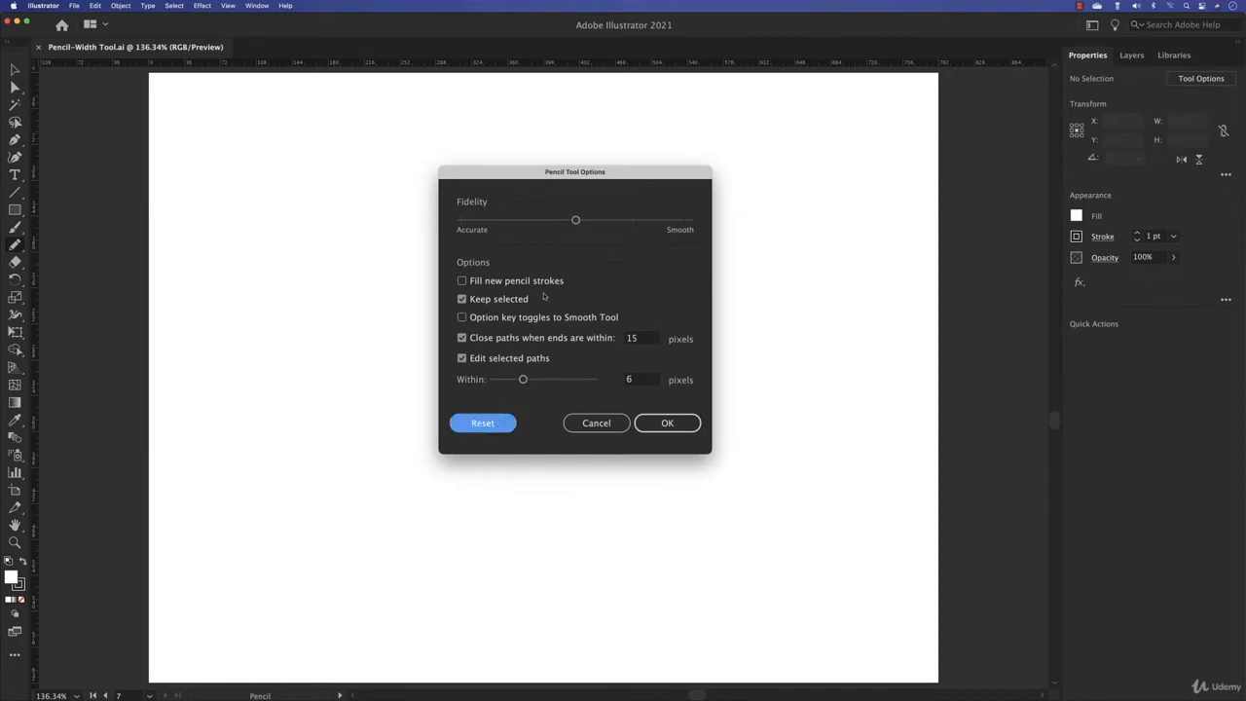
pyautogui.click(668, 423)
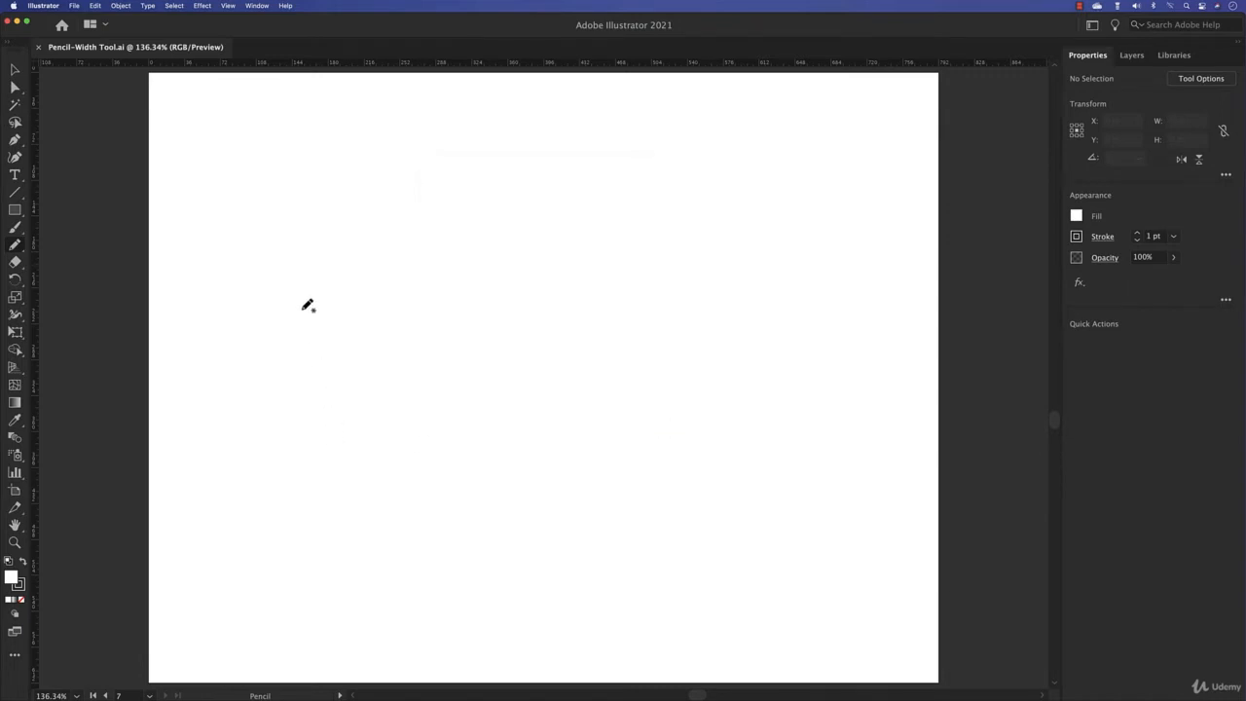
# Draw a series of freehand practice curves across the blank artboard with the Pencil tool, plus two zigzag strokes above them.
pyautogui.moveTo(299, 314)
pyautogui.mouseDown()
pyautogui.moveTo(458, 245)
pyautogui.moveTo(609, 294)
pyautogui.moveTo(375, 477)
pyautogui.moveTo(339, 477)
pyautogui.mouseUp()
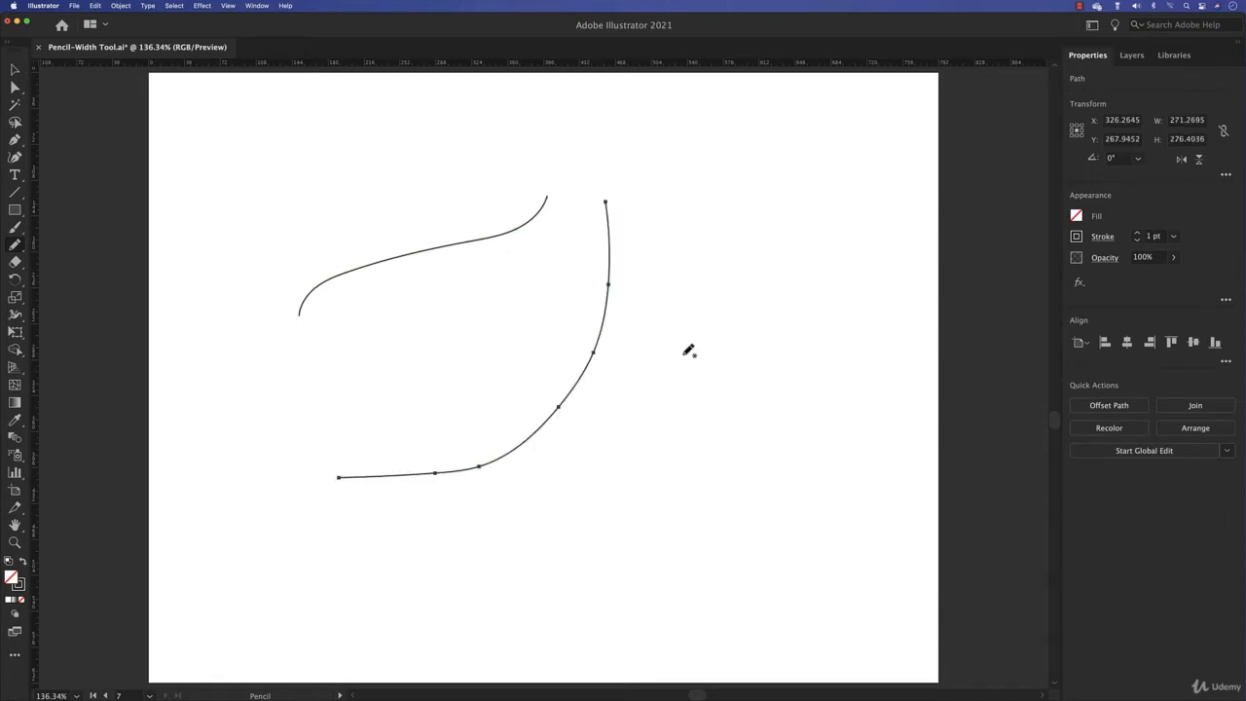
pyautogui.moveTo(629, 514); pyautogui.dragTo(779, 257)
pyautogui.moveTo(655, 525); pyautogui.dragTo(778, 364)
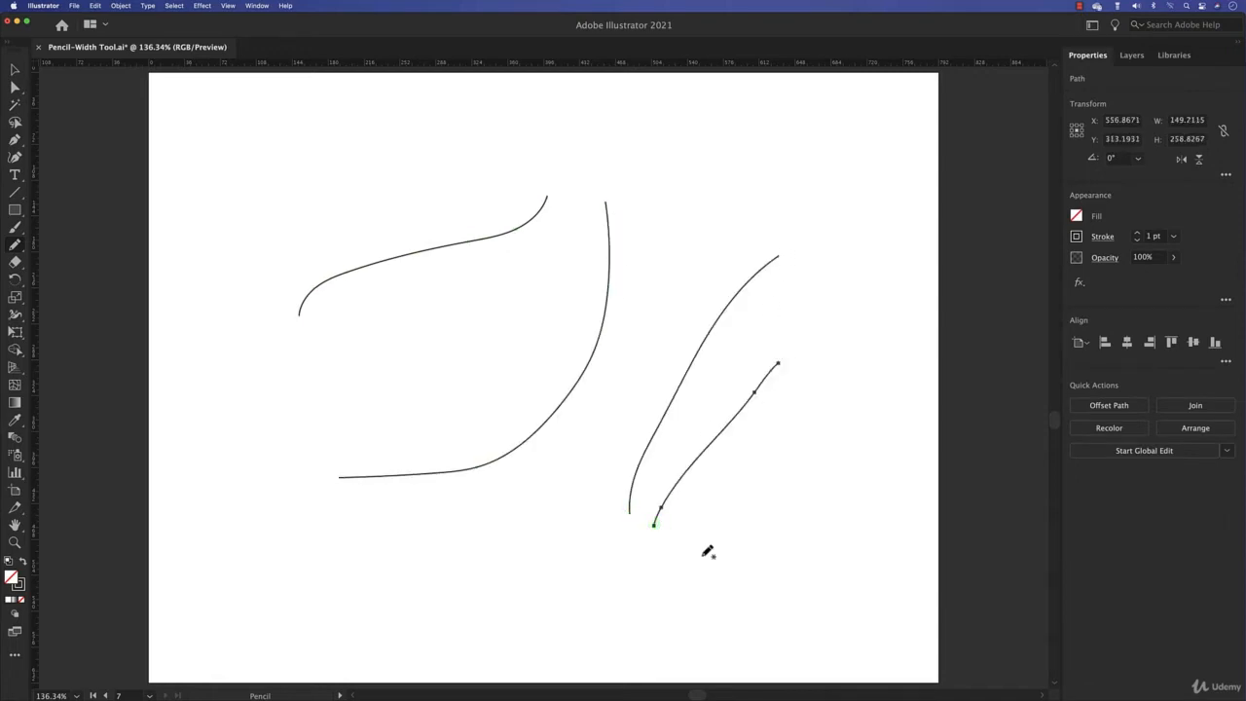
pyautogui.moveTo(690, 532); pyautogui.dragTo(787, 424)
pyautogui.moveTo(605, 513); pyautogui.dragTo(587, 412)
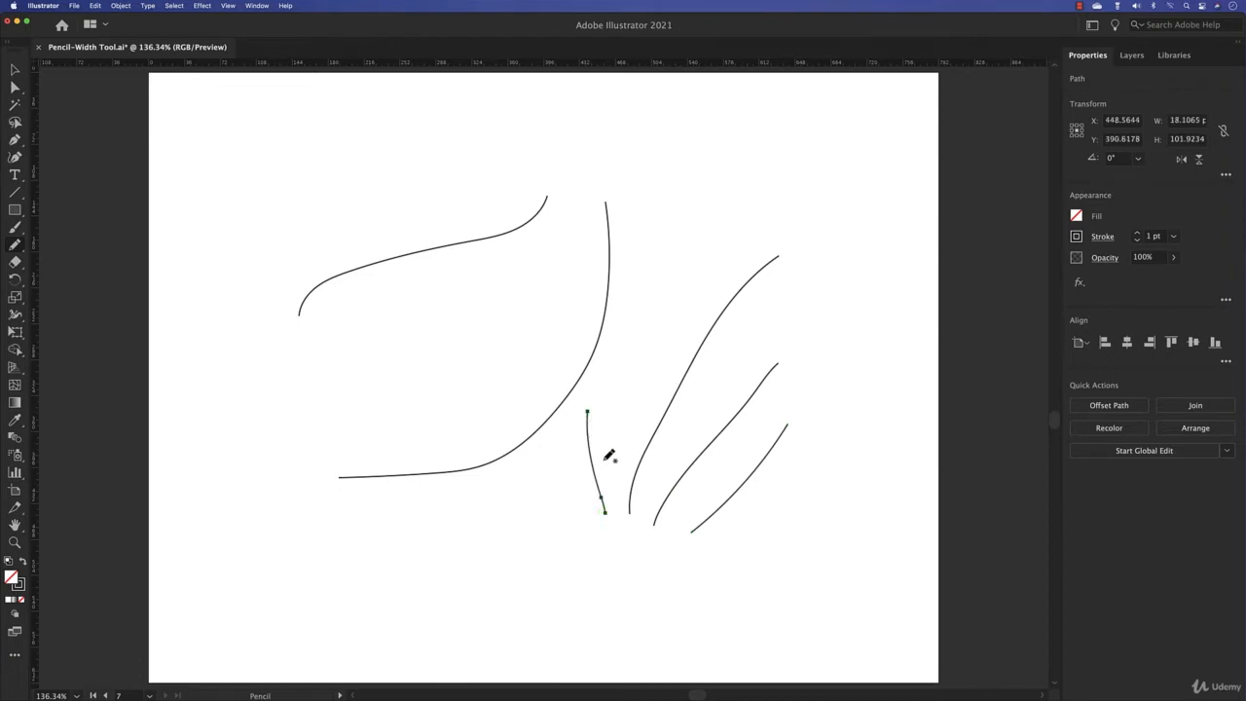
pyautogui.moveTo(605, 455); pyautogui.dragTo(667, 296)
pyautogui.moveTo(568, 511)
pyautogui.mouseDown()
pyautogui.moveTo(552, 486)
pyautogui.moveTo(446, 416)
pyautogui.mouseUp()
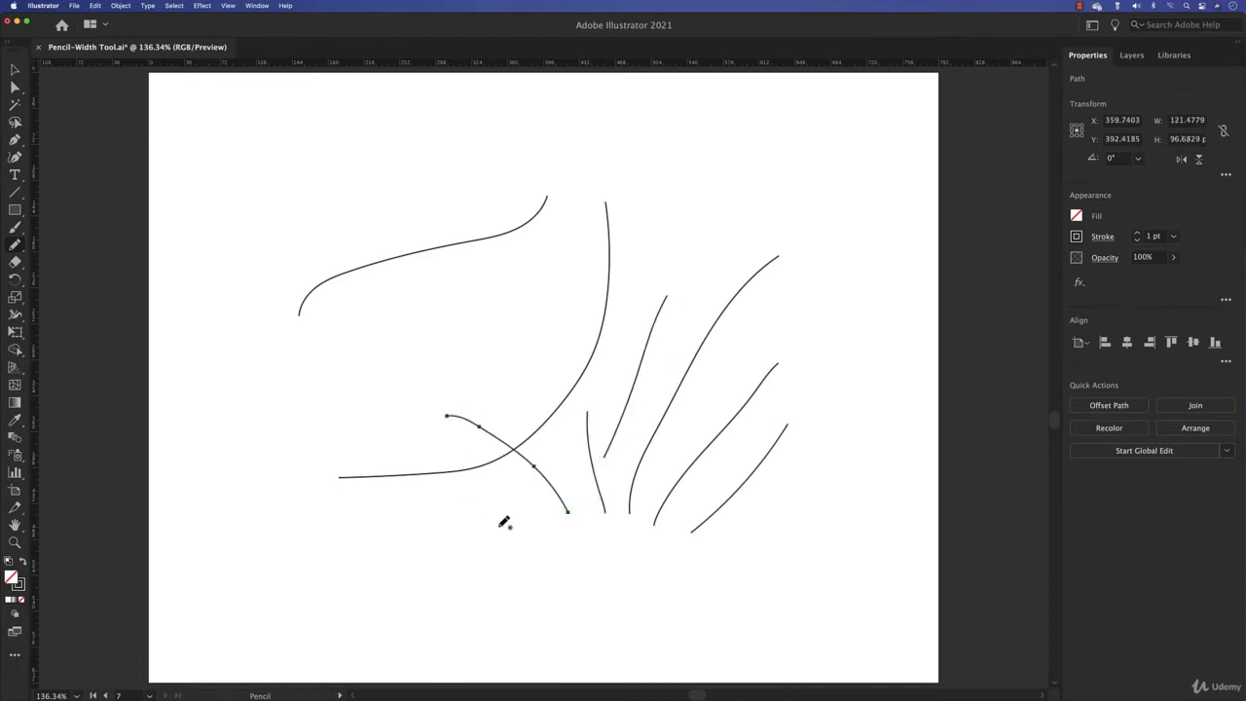
pyautogui.moveTo(510, 527)
pyautogui.mouseDown()
pyautogui.moveTo(408, 446)
pyautogui.moveTo(300, 411)
pyautogui.mouseUp()
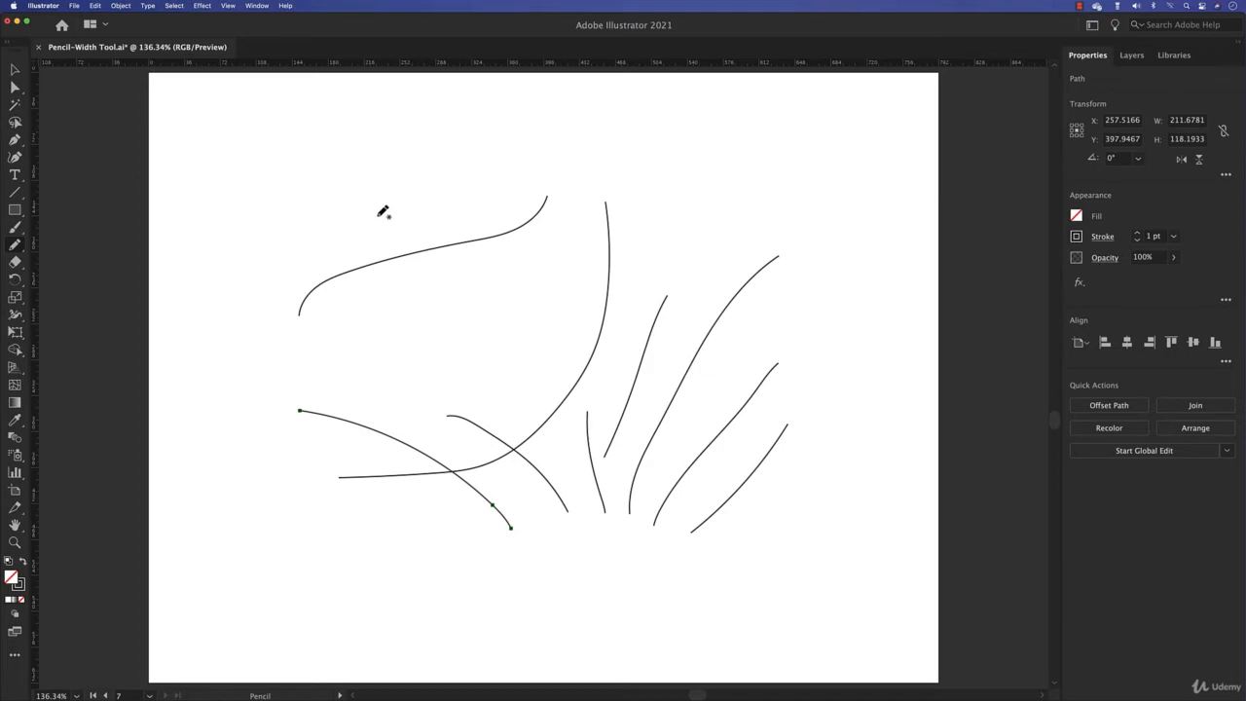
pyautogui.moveTo(379, 214)
pyautogui.mouseDown()
pyautogui.moveTo(402, 175)
pyautogui.moveTo(428, 202)
pyautogui.moveTo(450, 175)
pyautogui.moveTo(481, 194)
pyautogui.moveTo(495, 177)
pyautogui.moveTo(514, 187)
pyautogui.moveTo(558, 182)
pyautogui.mouseUp()
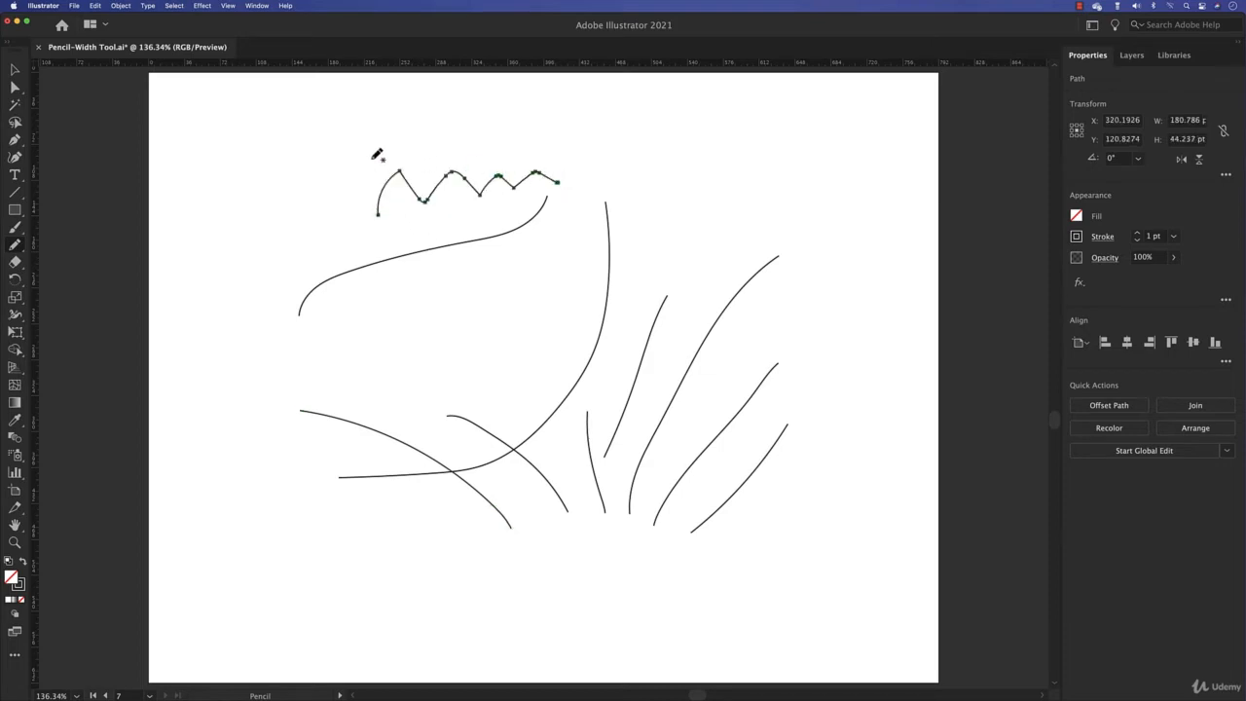
pyautogui.moveTo(372, 157)
pyautogui.mouseDown()
pyautogui.moveTo(456, 166)
pyautogui.moveTo(503, 151)
pyautogui.moveTo(611, 155)
pyautogui.mouseUp()
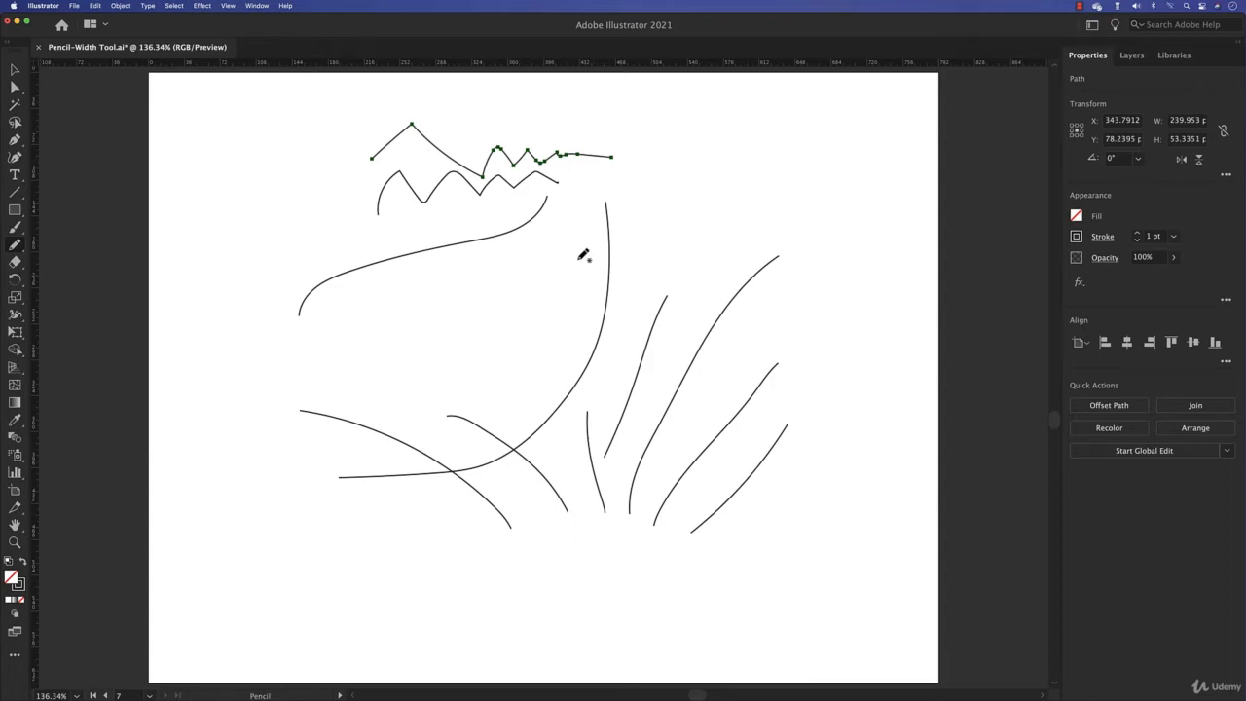
# Undo all the practice pencil strokes until the artboard is empty.
pyautogui.press('super+z')
pyautogui.press('super+z')
pyautogui.press('super+z')
pyautogui.press('super+z')
pyautogui.press('super+z')
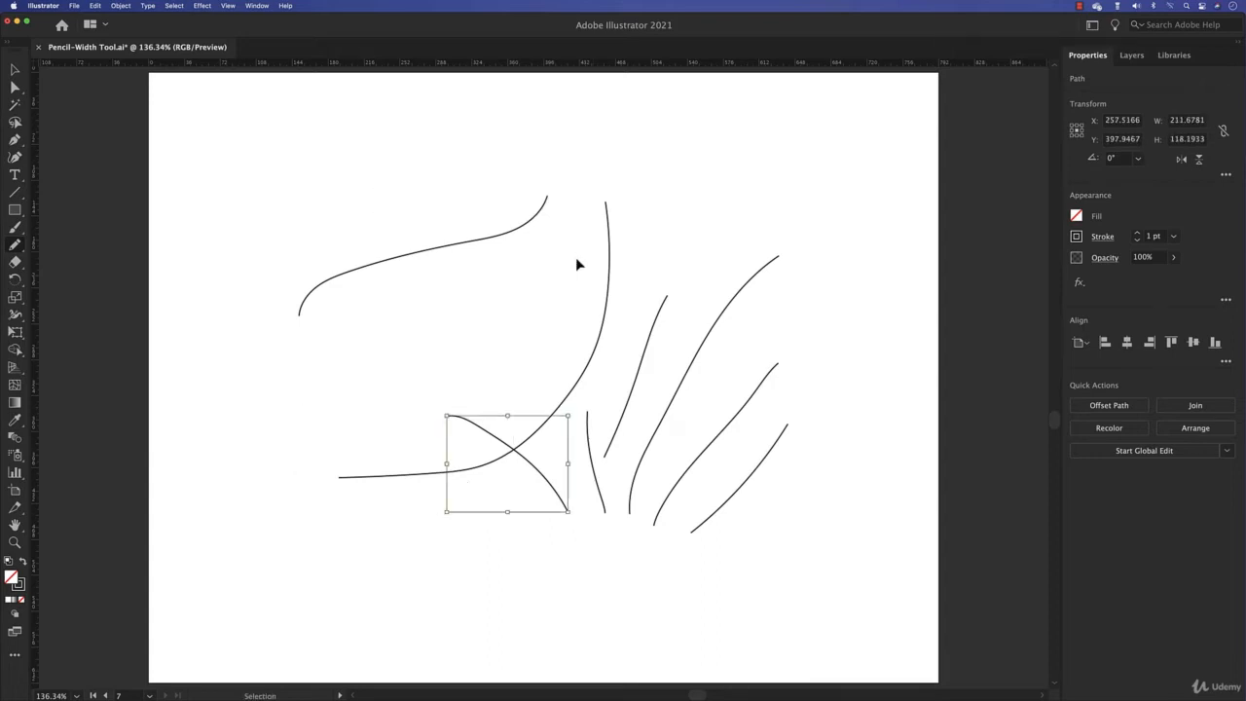
pyautogui.press('super+z')
pyautogui.press('super+z')
pyautogui.press('super+z')
pyautogui.press('super+z')
pyautogui.press('super+z')
pyautogui.press('super+z')
pyautogui.press('super+z')
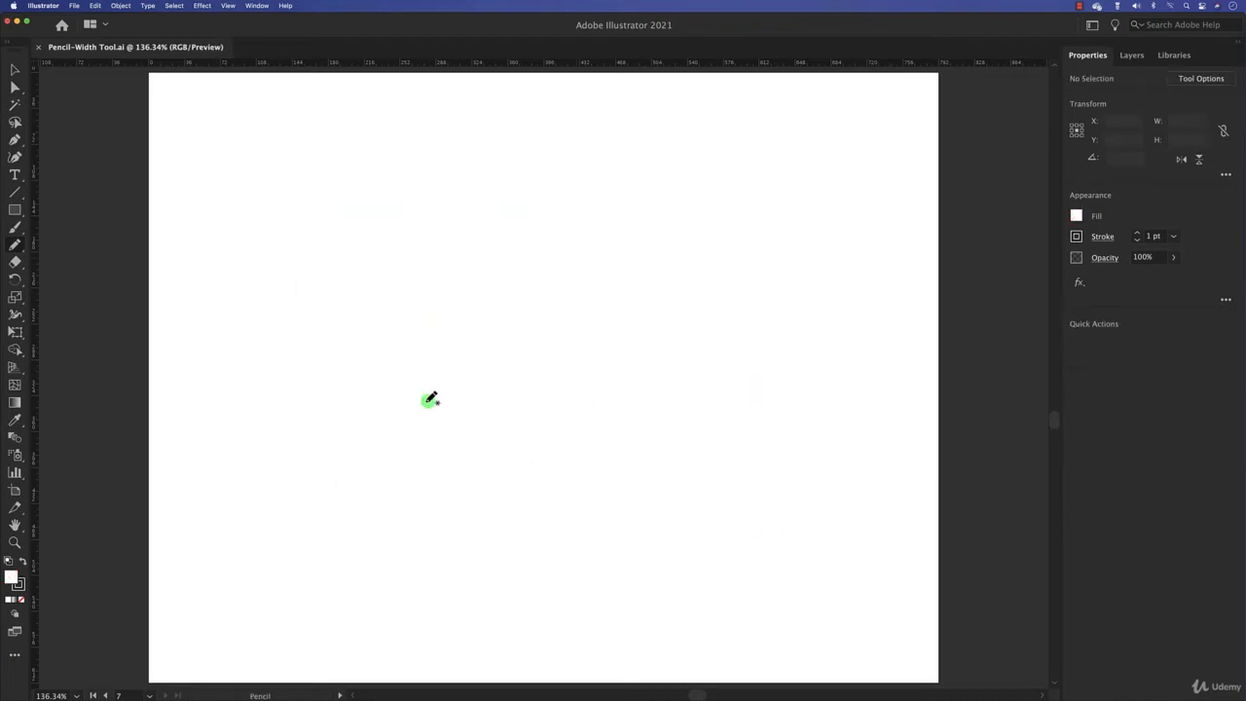
# Draw an open C-shaped pencil path about 336 by 241 pt and extend it from both ends to about 375 by 299 pt.
pyautogui.moveTo(428, 401)
pyautogui.mouseDown()
pyautogui.moveTo(356, 299)
pyautogui.moveTo(617, 176)
pyautogui.moveTo(689, 188)
pyautogui.mouseUp()
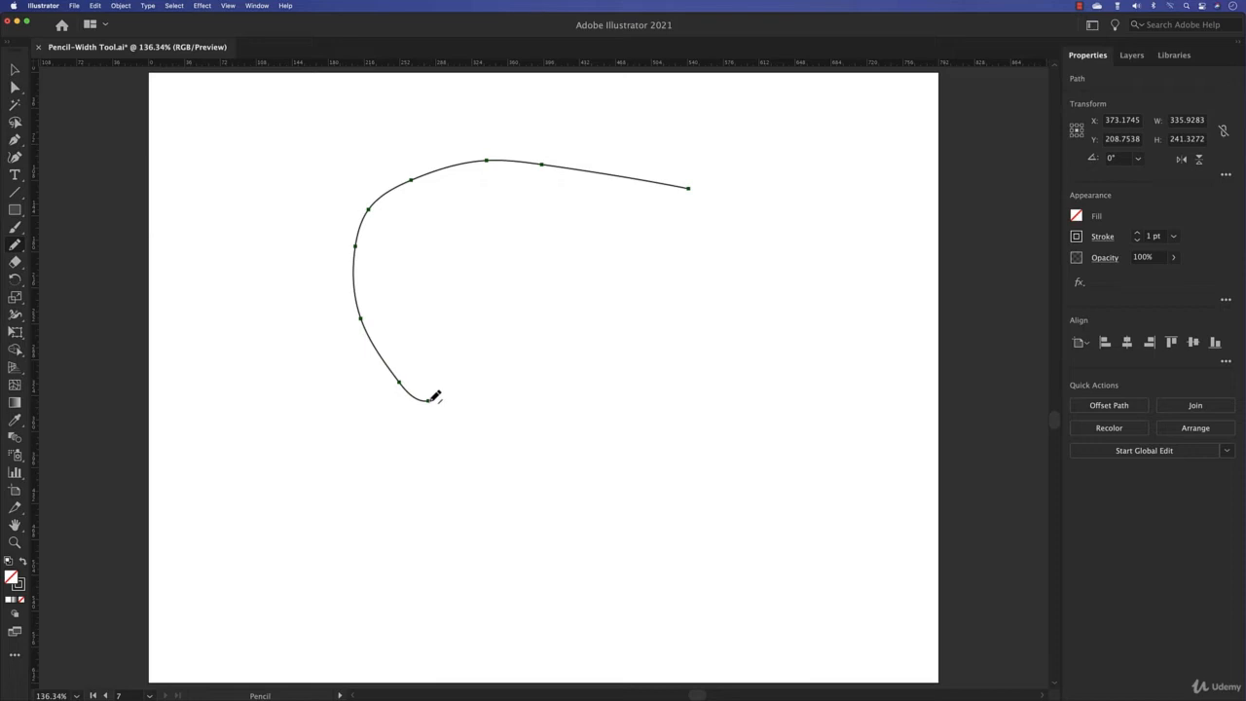
pyautogui.moveTo(429, 399)
pyautogui.mouseDown()
pyautogui.moveTo(491, 352)
pyautogui.moveTo(554, 350)
pyautogui.moveTo(631, 387)
pyautogui.moveTo(662, 334)
pyautogui.mouseUp()
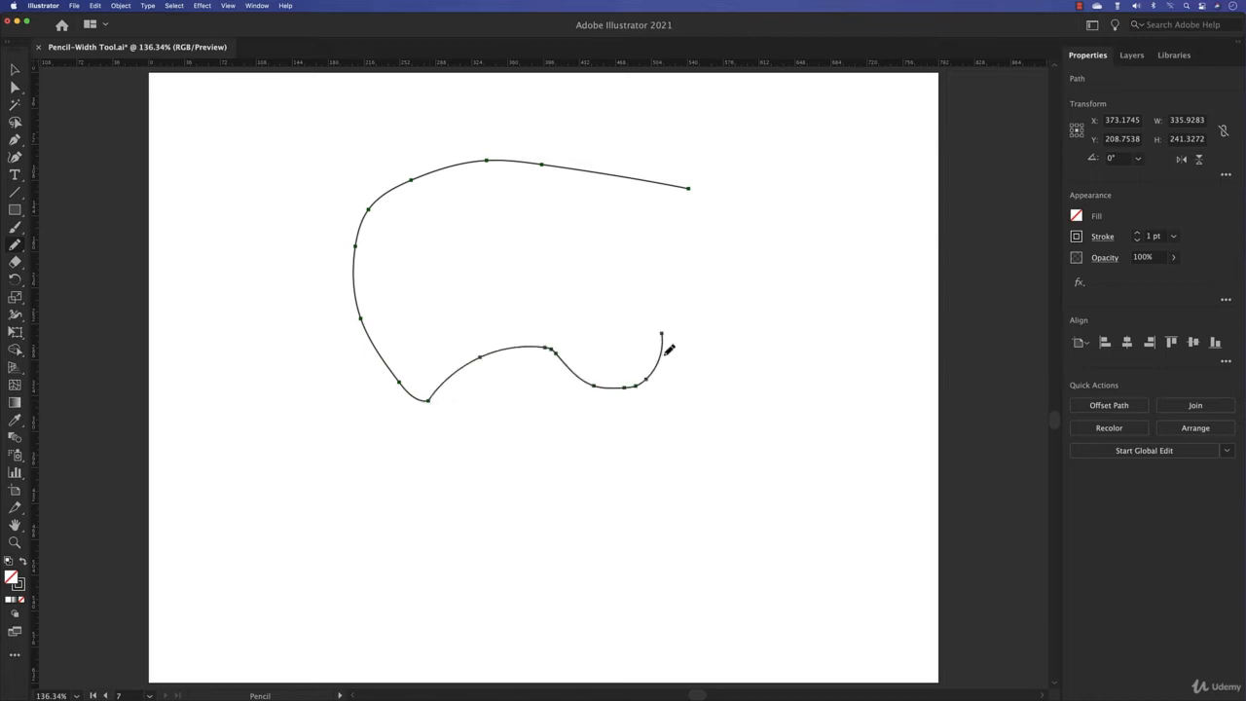
pyautogui.moveTo(662, 333)
pyautogui.mouseDown()
pyautogui.moveTo(724, 346)
pyautogui.moveTo(681, 427)
pyautogui.mouseUp()
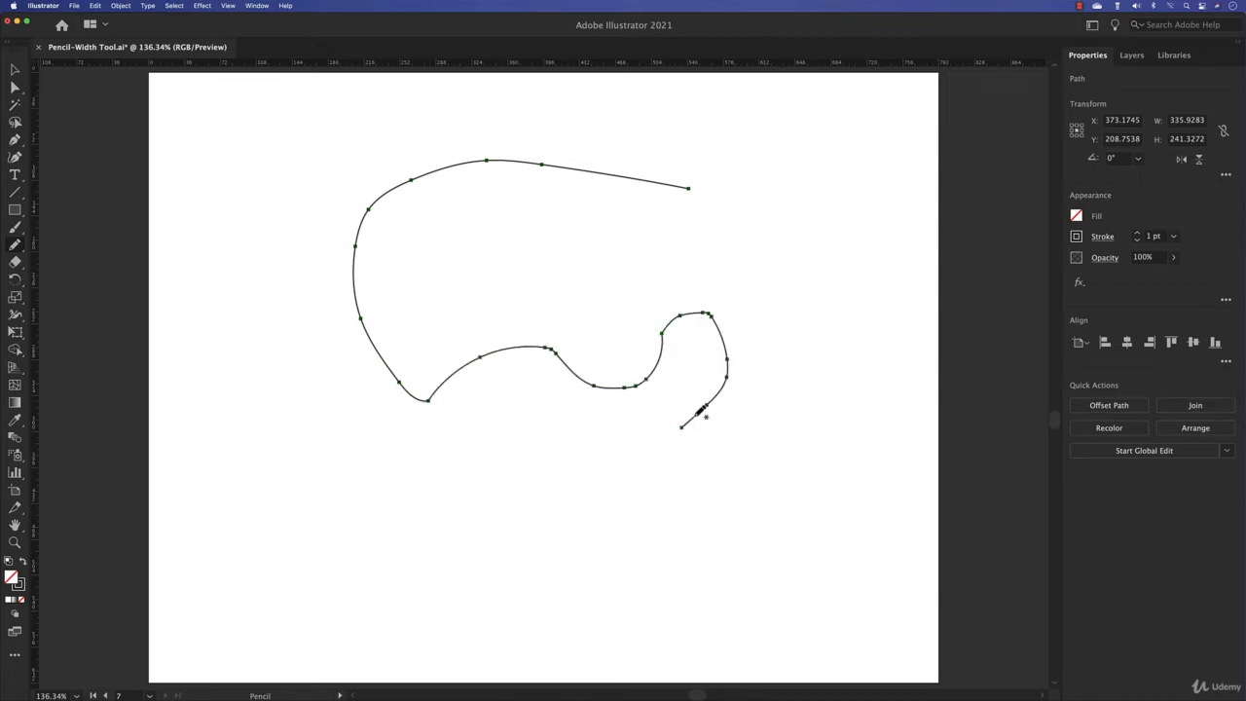
pyautogui.moveTo(692, 188)
pyautogui.mouseDown()
pyautogui.moveTo(726, 160)
pyautogui.moveTo(679, 129)
pyautogui.mouseUp()
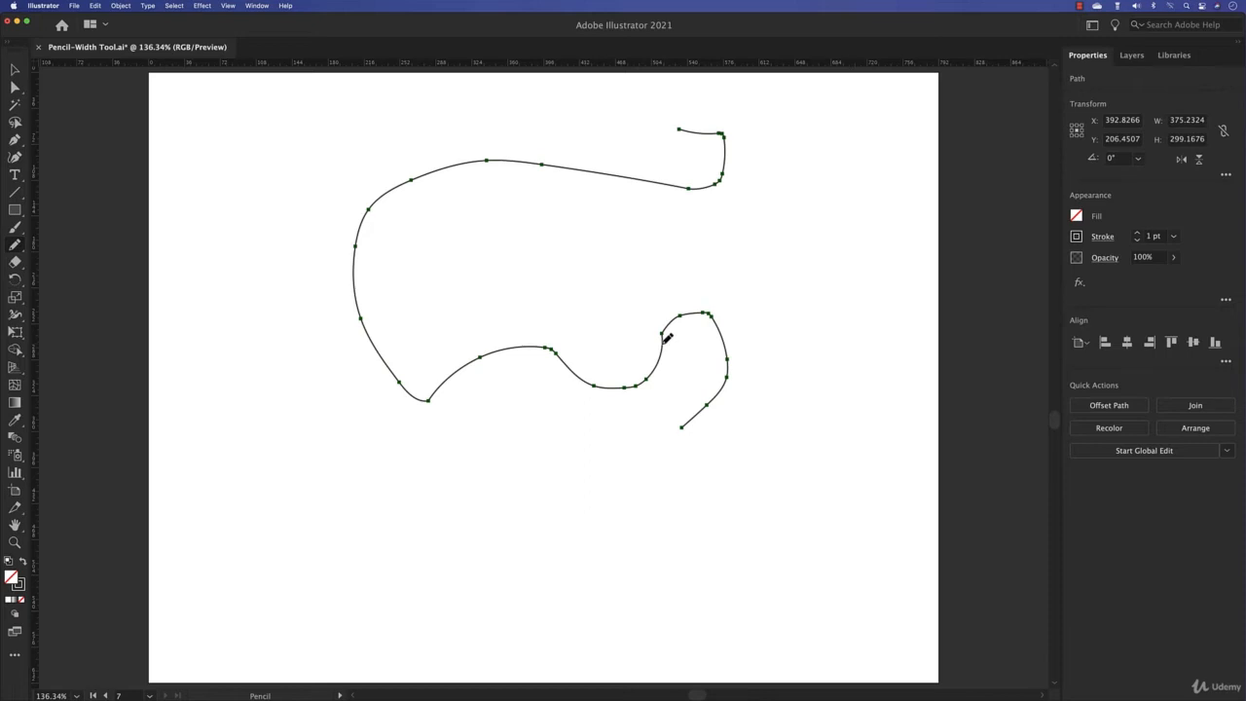
# Reshape the selected path by redrawing over its lower hook, its sharp lower corner and its upper hook with rounder curves.
pyautogui.moveTo(665, 340)
pyautogui.mouseDown()
pyautogui.moveTo(708, 339)
pyautogui.moveTo(719, 392)
pyautogui.mouseUp()
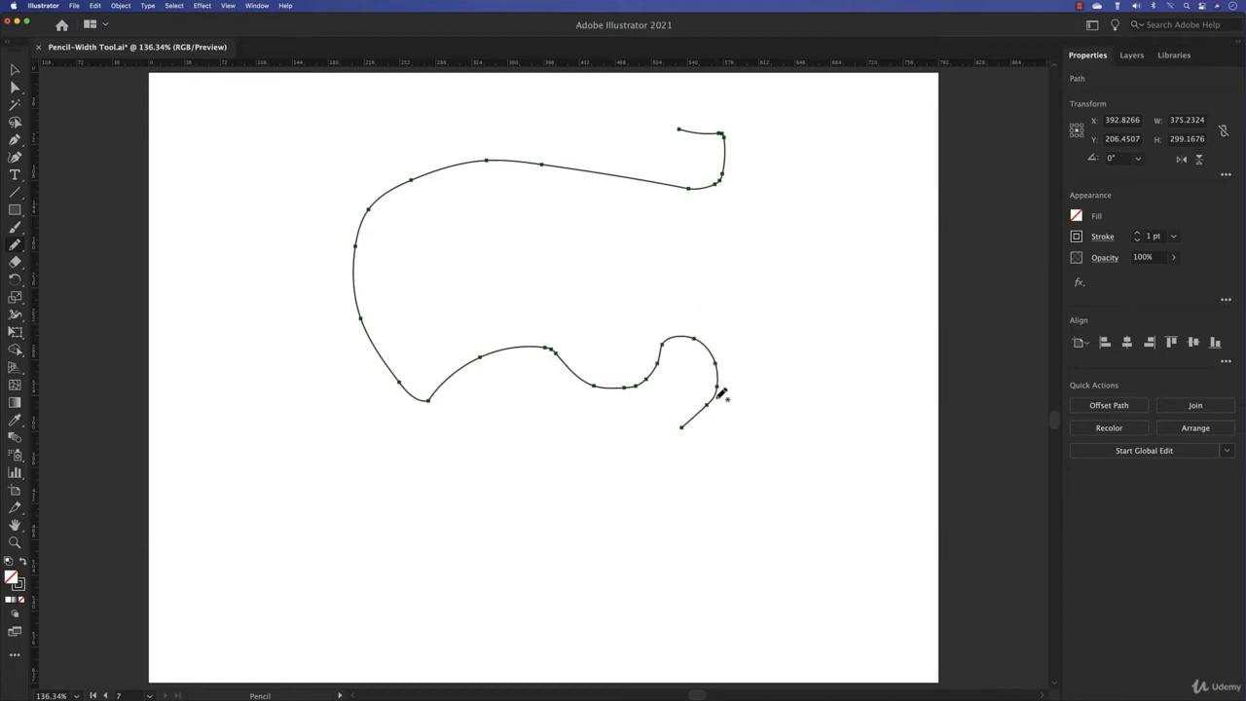
pyautogui.moveTo(638, 387)
pyautogui.mouseDown()
pyautogui.moveTo(670, 340)
pyautogui.moveTo(709, 344)
pyautogui.moveTo(711, 403)
pyautogui.mouseUp()
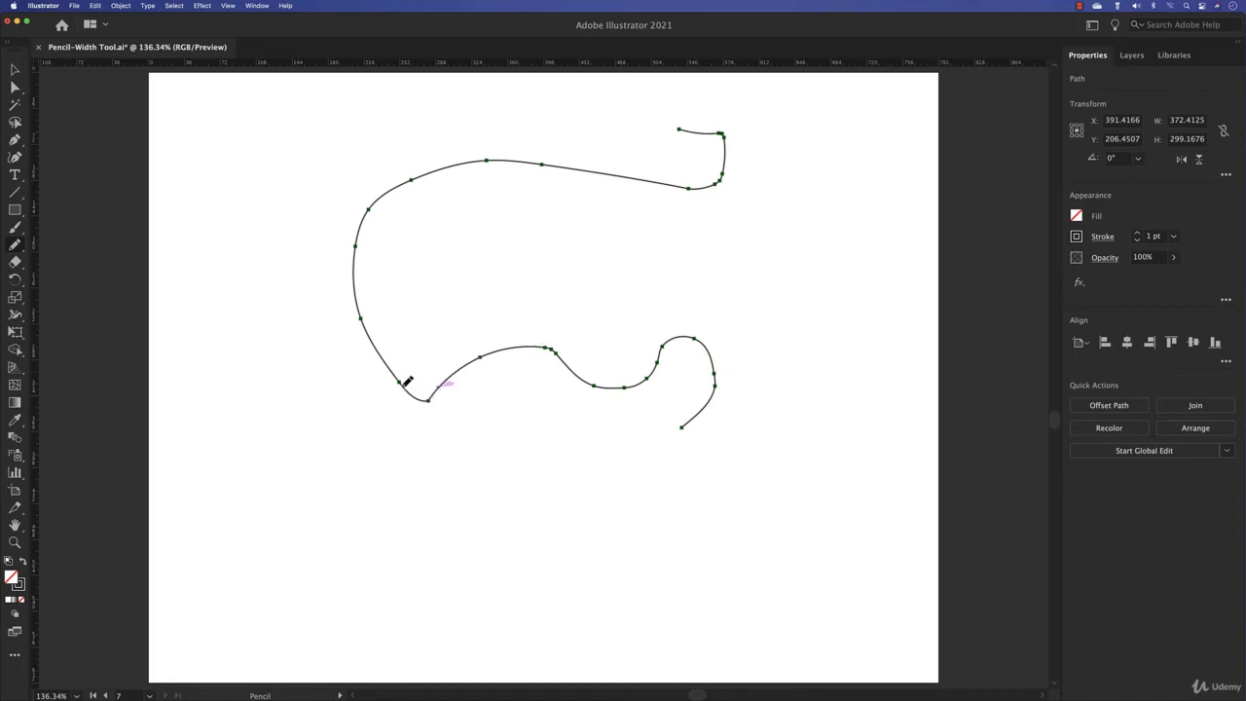
pyautogui.moveTo(400, 386); pyautogui.dragTo(456, 373)
pyautogui.moveTo(415, 389); pyautogui.dragTo(451, 373)
pyautogui.moveTo(354, 249); pyautogui.dragTo(359, 264)
pyautogui.moveTo(706, 134)
pyautogui.mouseDown()
pyautogui.moveTo(711, 148)
pyautogui.moveTo(681, 182)
pyautogui.mouseUp()
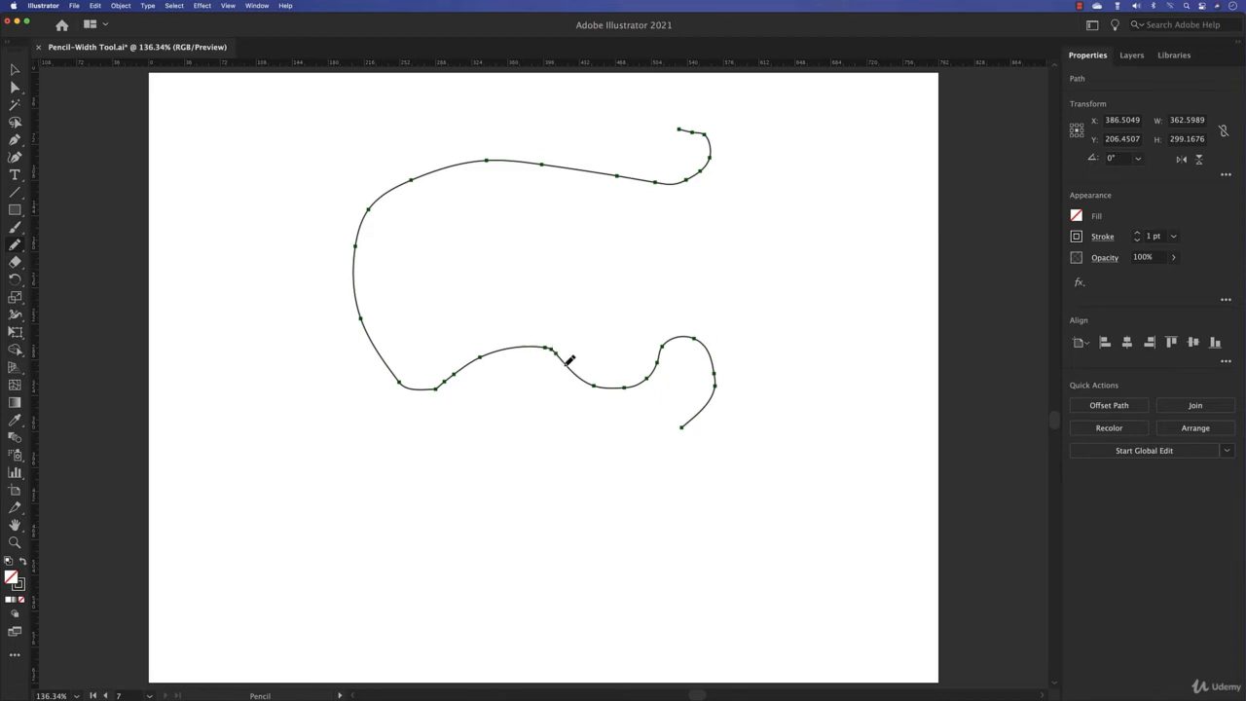
# Redraw the lower part of the path into an inward spiral and delete the whole path.
pyautogui.moveTo(574, 369)
pyautogui.mouseDown()
pyautogui.moveTo(634, 345)
pyautogui.moveTo(686, 245)
pyautogui.mouseUp()
pyautogui.moveTo(687, 245); pyautogui.dragTo(687, 244)
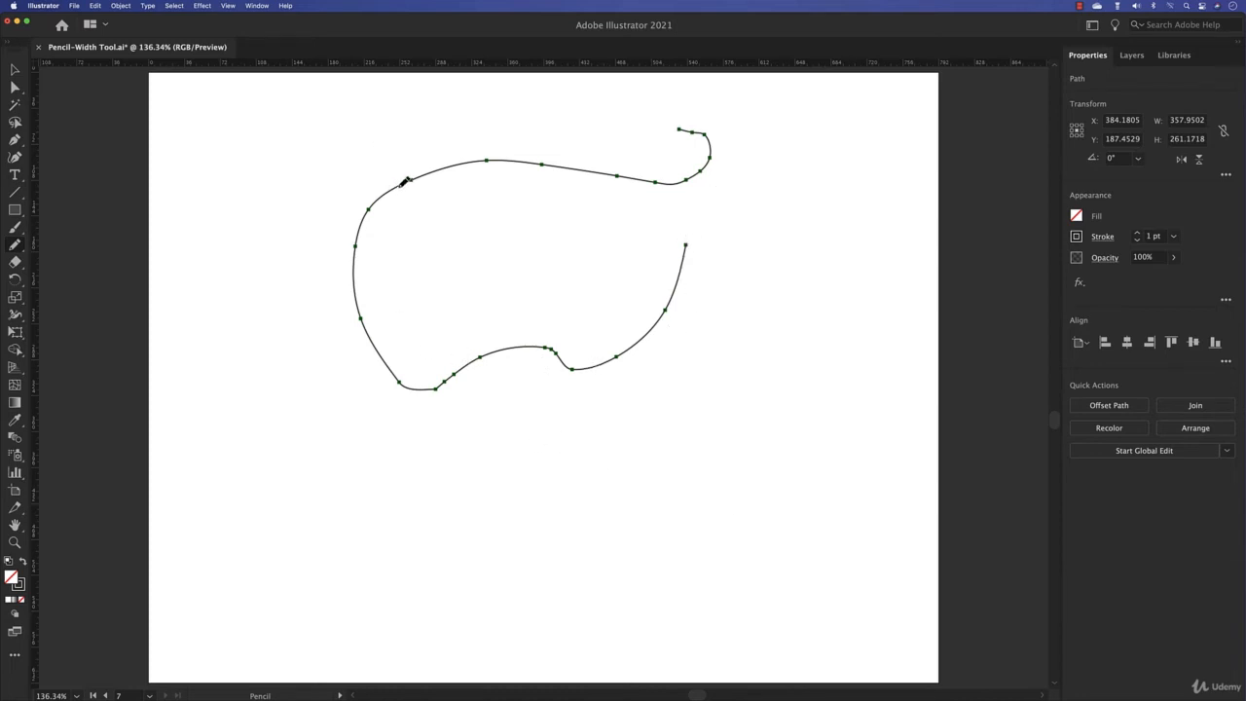
pyautogui.moveTo(404, 183)
pyautogui.mouseDown()
pyautogui.moveTo(401, 249)
pyautogui.moveTo(459, 277)
pyautogui.moveTo(528, 278)
pyautogui.moveTo(558, 255)
pyautogui.moveTo(547, 215)
pyautogui.moveTo(475, 225)
pyautogui.mouseUp()
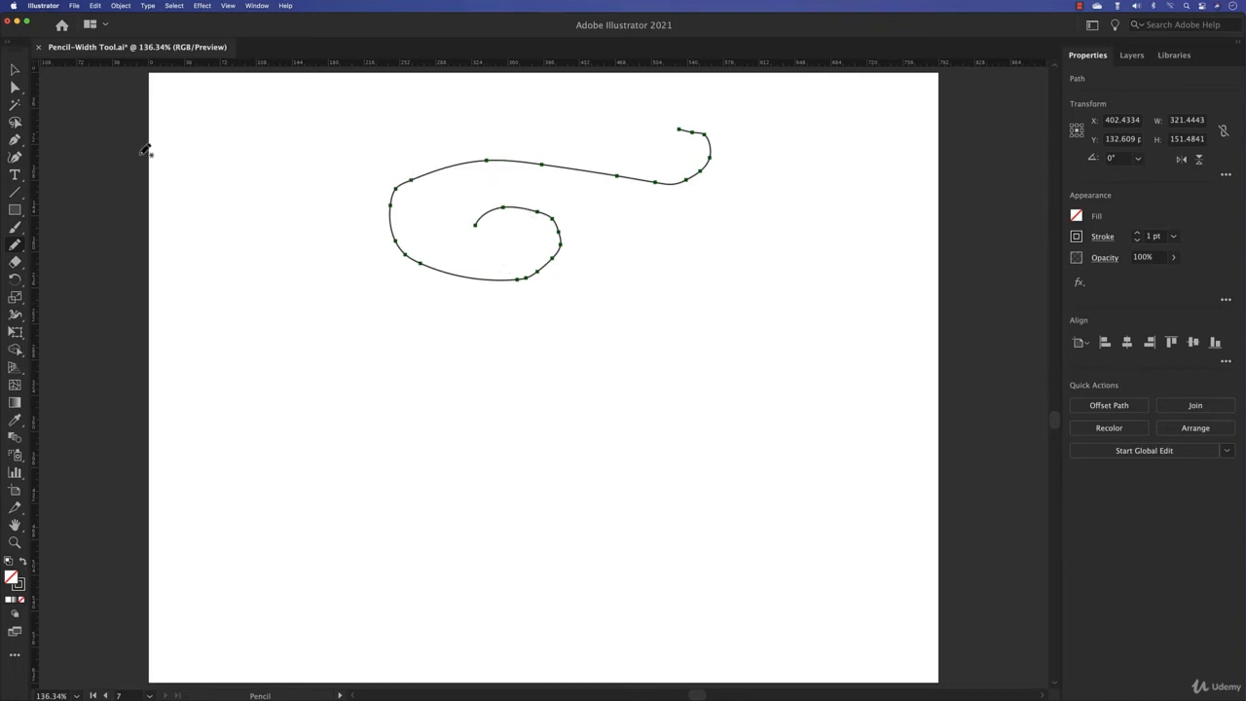
pyautogui.click(17, 72)
pyautogui.press('Delete')
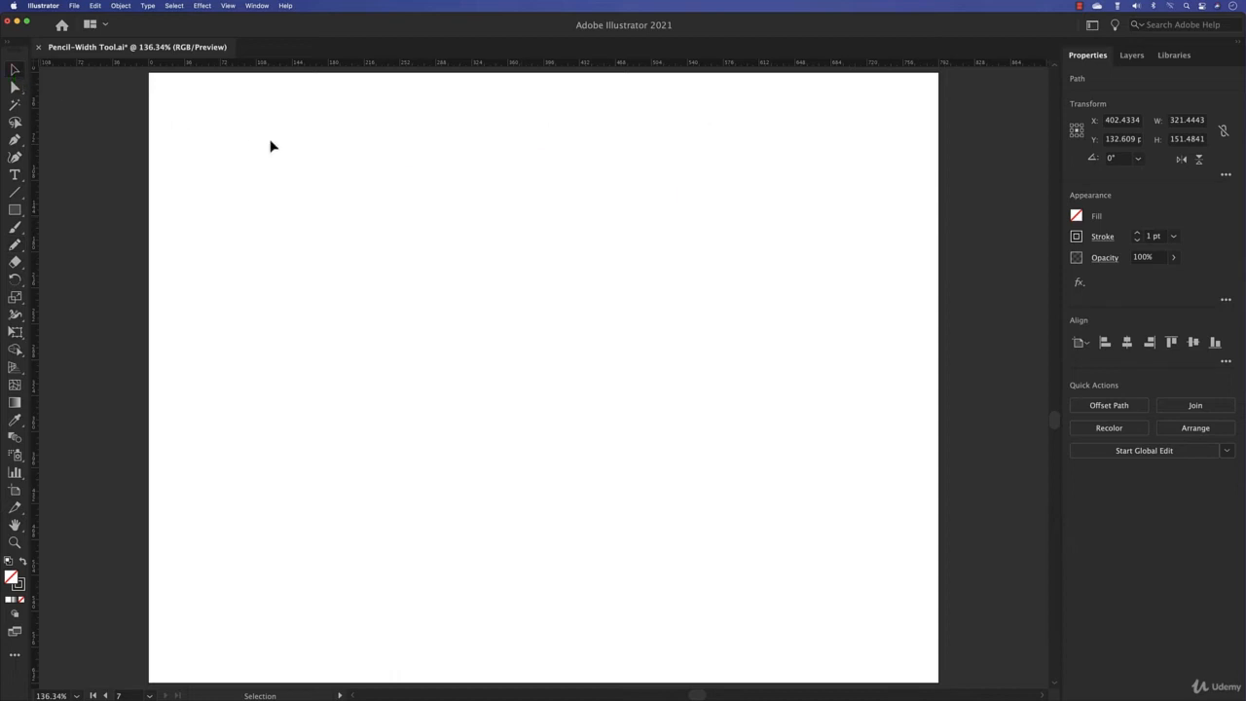
# Set the Pencil tool's fidelity to the full Smooth setting.
pyautogui.doubleClick(16, 245)
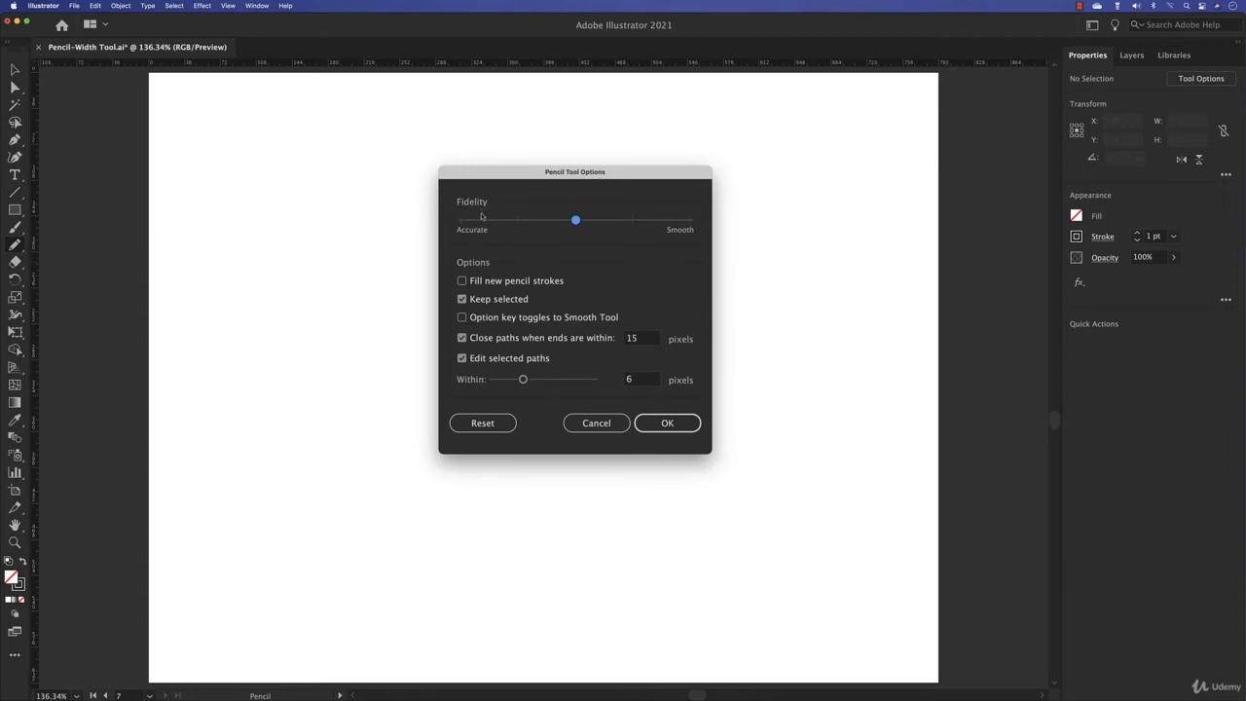
pyautogui.moveTo(576, 222); pyautogui.dragTo(696, 229)
pyautogui.click(667, 423)
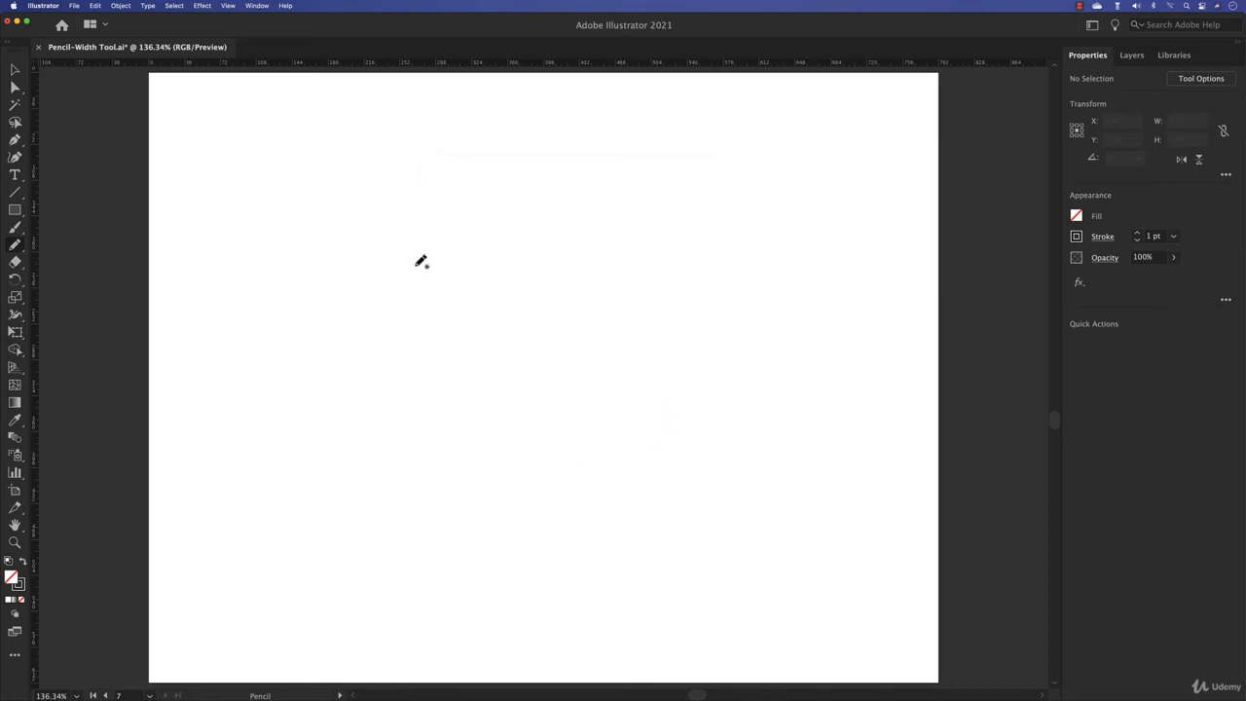
# Draw seven separate pencil curves across the artboard, spanning about 546 by 342 pt overall.
pyautogui.moveTo(312, 446)
pyautogui.mouseDown()
pyautogui.moveTo(412, 277)
pyautogui.moveTo(527, 221)
pyautogui.mouseUp()
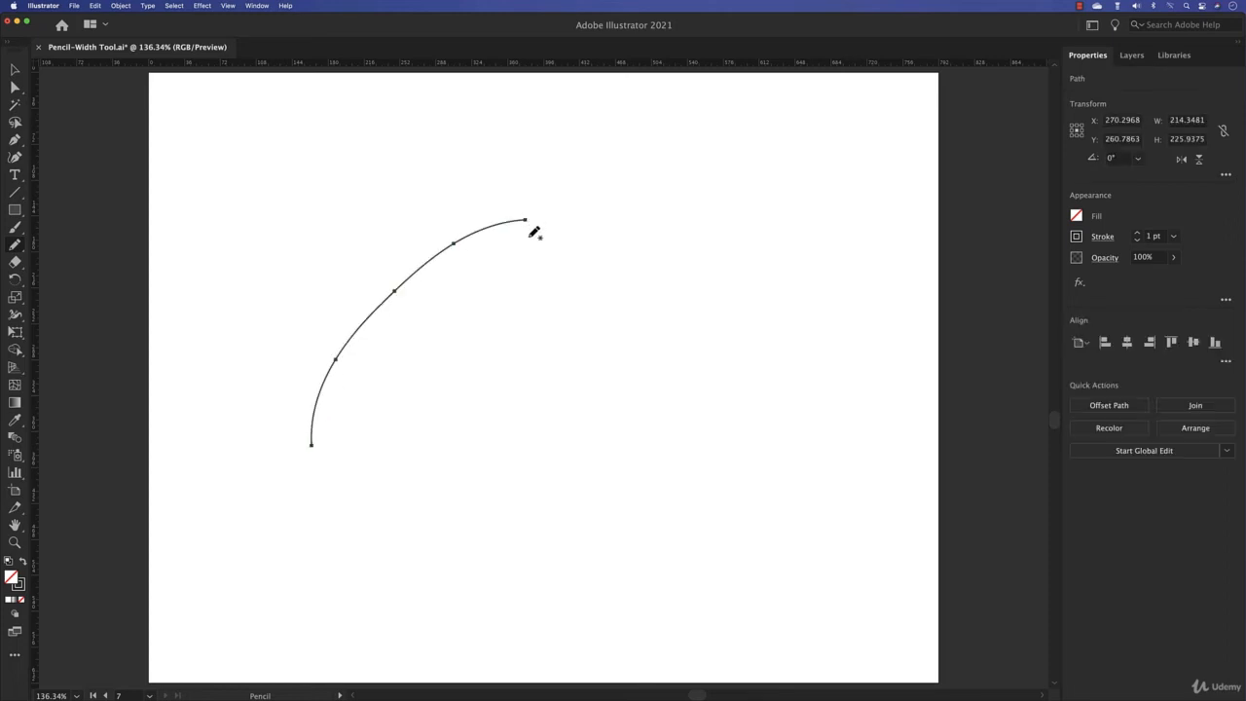
pyautogui.moveTo(432, 484)
pyautogui.mouseDown()
pyautogui.moveTo(470, 481)
pyautogui.moveTo(636, 237)
pyautogui.mouseUp()
pyautogui.moveTo(616, 430); pyautogui.dragTo(766, 231)
pyautogui.moveTo(707, 421); pyautogui.dragTo(856, 206)
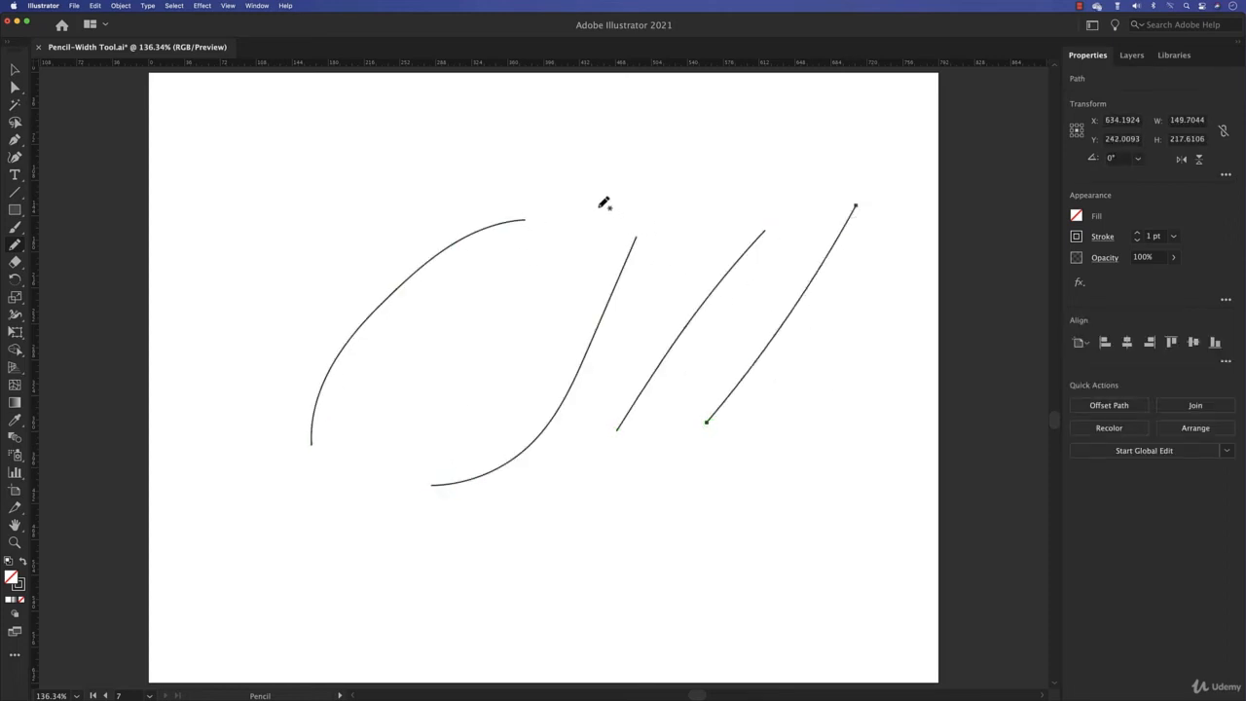
pyautogui.moveTo(598, 205); pyautogui.dragTo(519, 363)
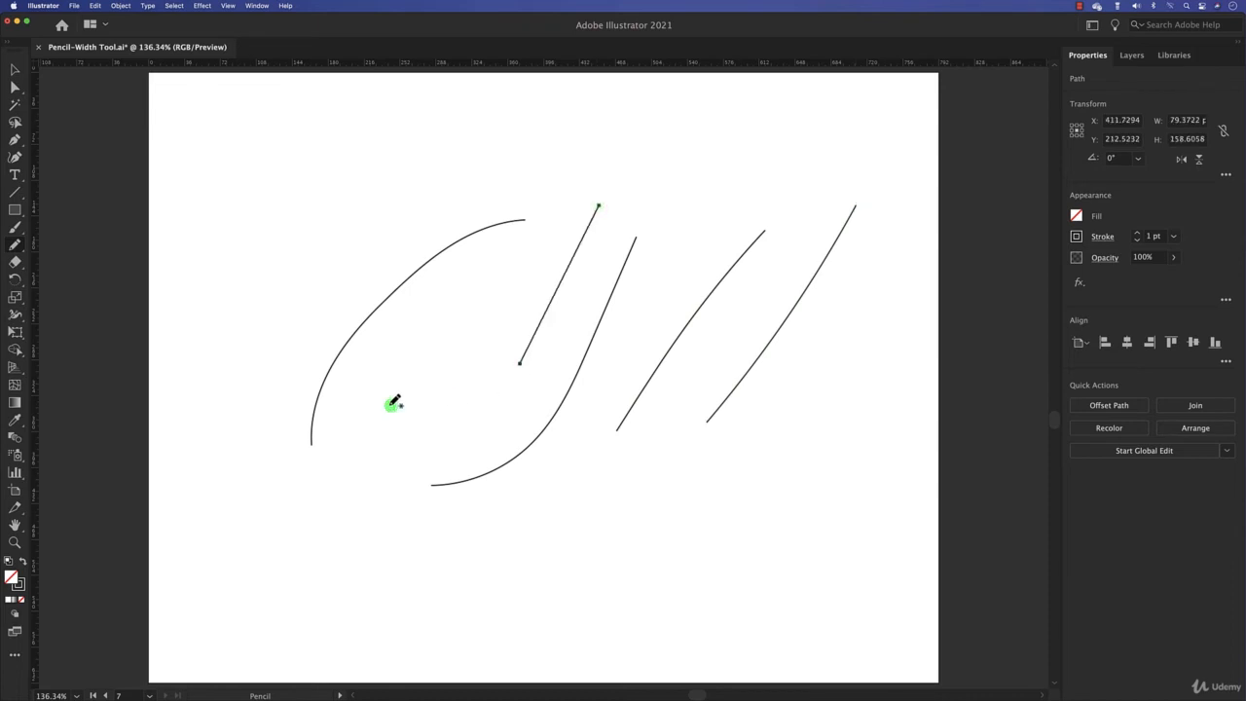
pyautogui.moveTo(390, 405)
pyautogui.mouseDown()
pyautogui.moveTo(345, 234)
pyautogui.moveTo(404, 224)
pyautogui.mouseUp()
pyautogui.moveTo(424, 322)
pyautogui.mouseDown()
pyautogui.moveTo(466, 173)
pyautogui.moveTo(511, 144)
pyautogui.mouseUp()
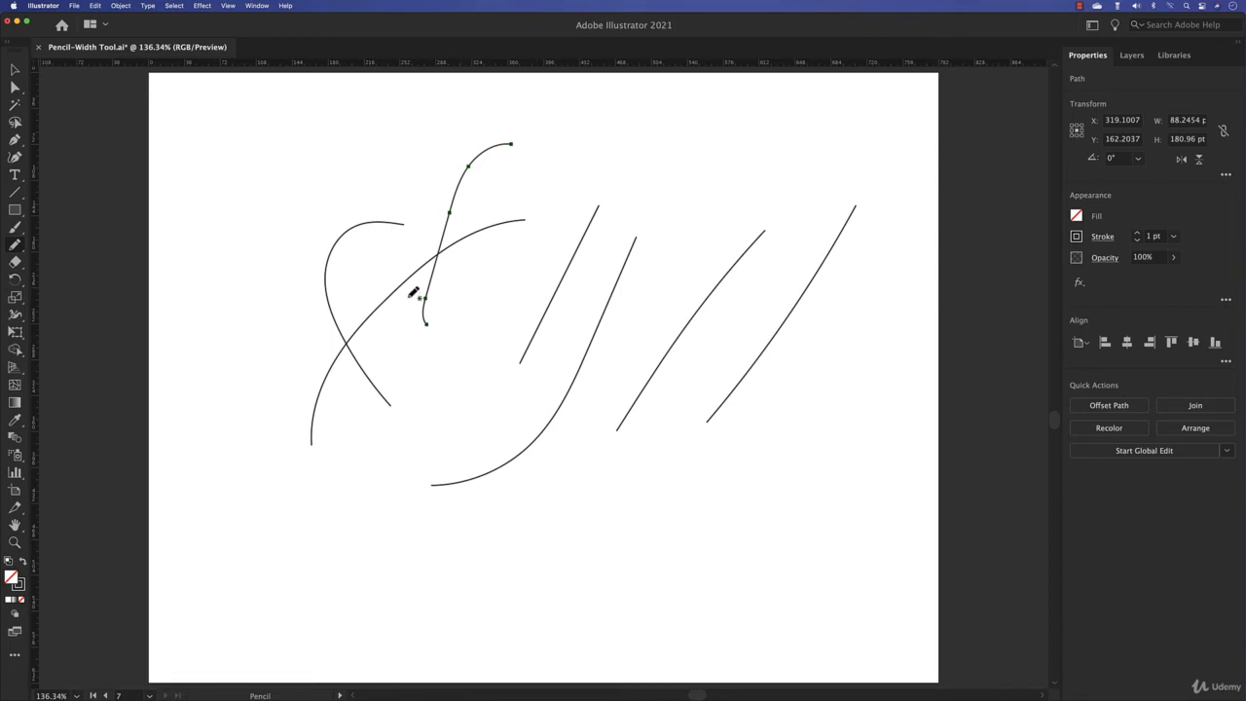
# Select all seven pencil curves and delete them.
pyautogui.click(15, 70)
pyautogui.moveTo(218, 129); pyautogui.dragTo(827, 512)
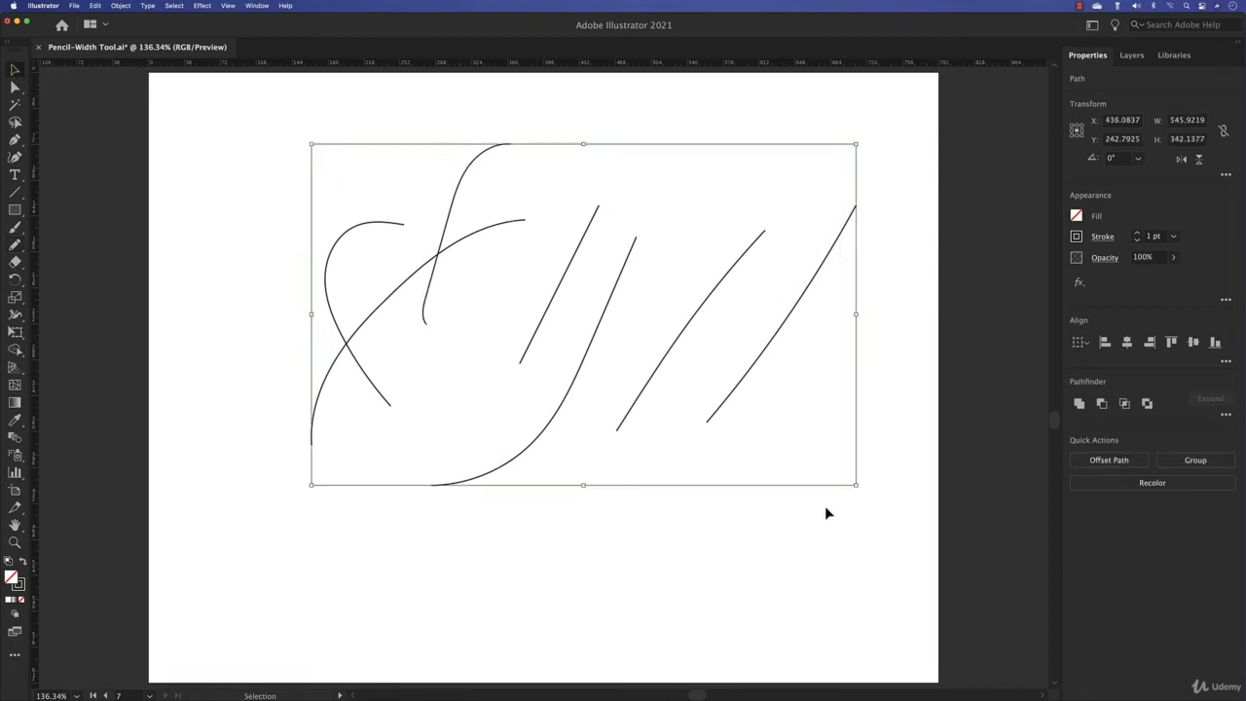
pyautogui.press('Delete')
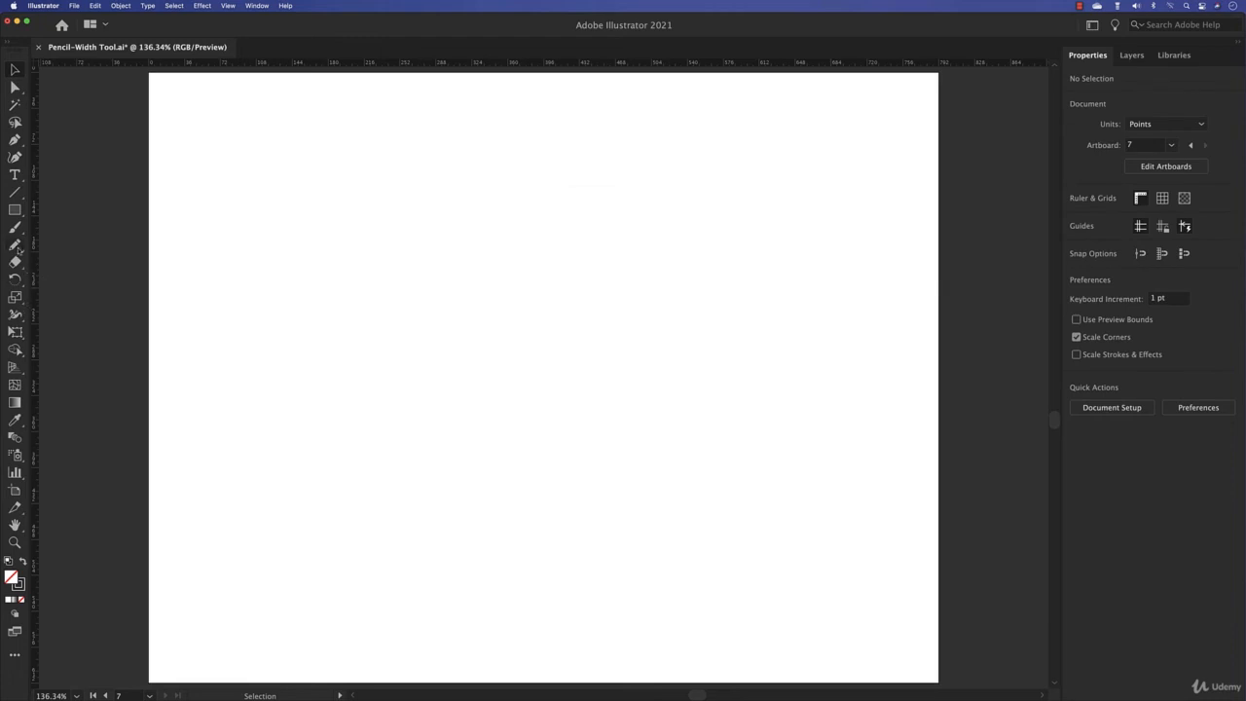
# Draw an open heart from two pencil curves, the right one about 113 by 276 pt, with two short curves inside it.
pyautogui.click(15, 244)
pyautogui.moveTo(406, 272)
pyautogui.mouseDown()
pyautogui.moveTo(343, 251)
pyautogui.moveTo(324, 326)
pyautogui.moveTo(423, 448)
pyautogui.moveTo(430, 481)
pyautogui.mouseUp()
pyautogui.moveTo(424, 292)
pyautogui.mouseDown()
pyautogui.moveTo(521, 298)
pyautogui.moveTo(466, 515)
pyautogui.moveTo(437, 544)
pyautogui.mouseUp()
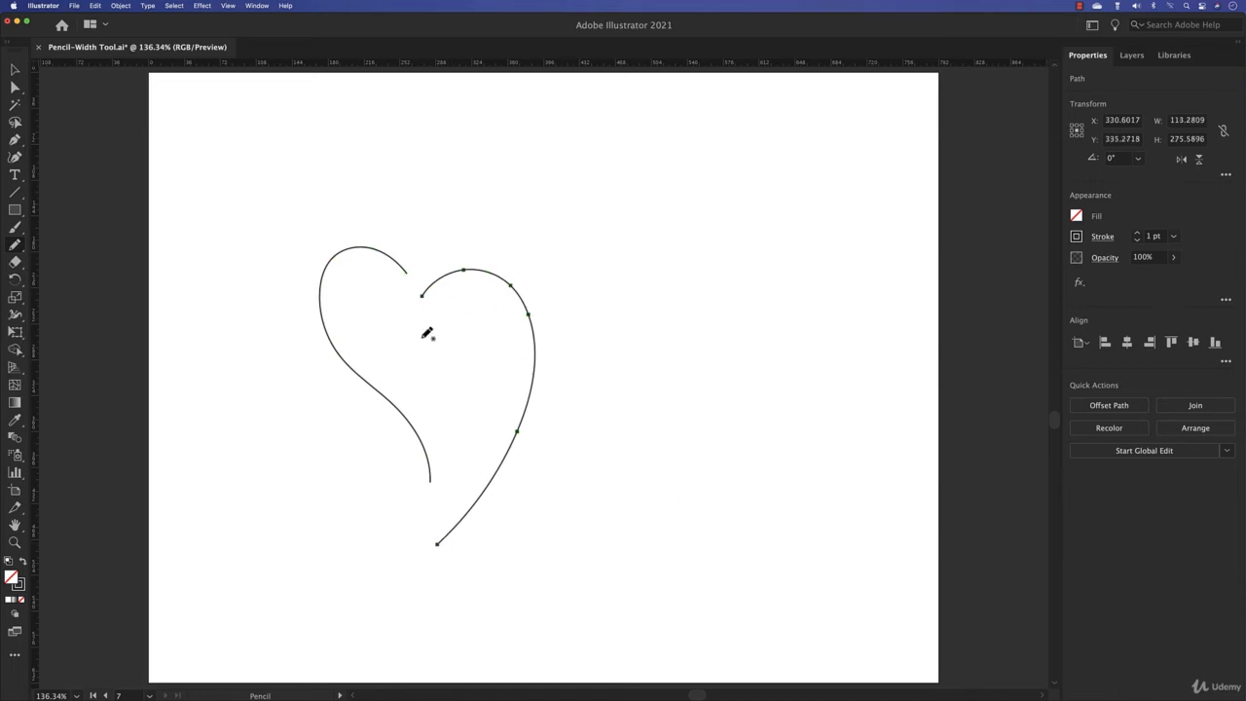
pyautogui.moveTo(393, 301); pyautogui.dragTo(441, 402)
pyautogui.moveTo(451, 323)
pyautogui.mouseDown()
pyautogui.moveTo(469, 416)
pyautogui.moveTo(453, 447)
pyautogui.mouseUp()
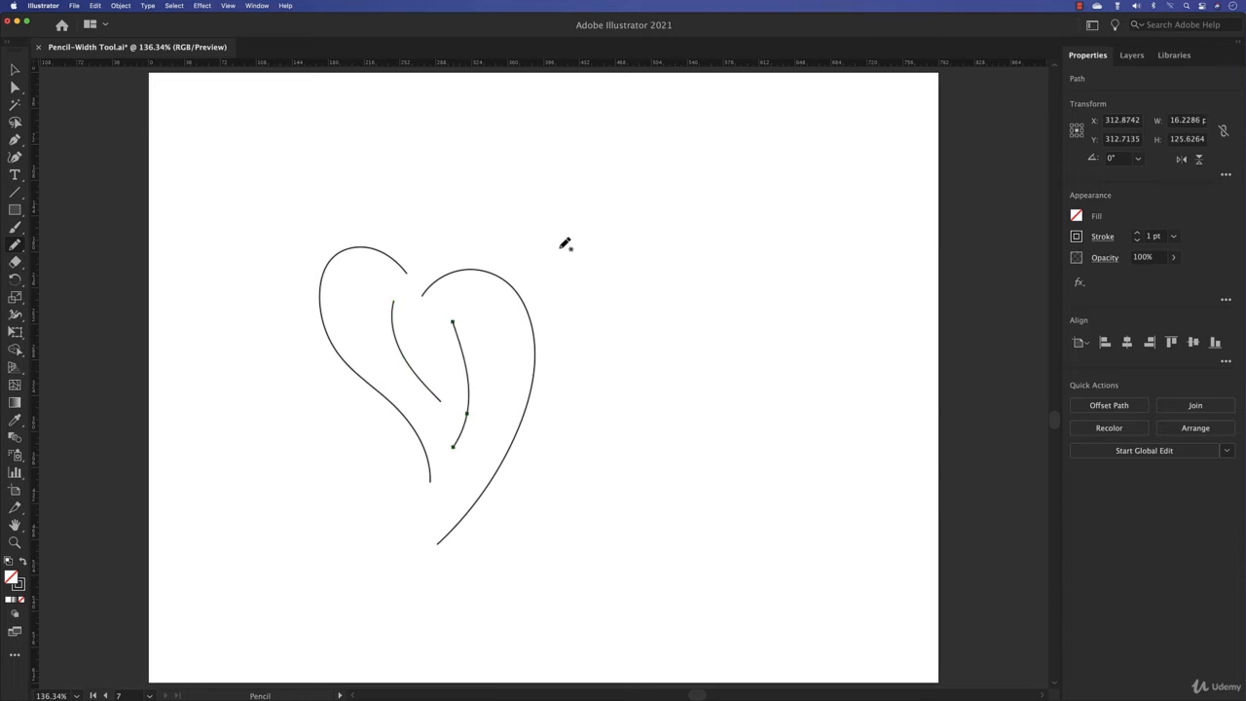
# Draw a pencil arc about 178 by 168 pt beside the heart and redraw its lower half with a wavy line.
pyautogui.moveTo(559, 248)
pyautogui.mouseDown()
pyautogui.moveTo(650, 275)
pyautogui.moveTo(738, 412)
pyautogui.mouseUp()
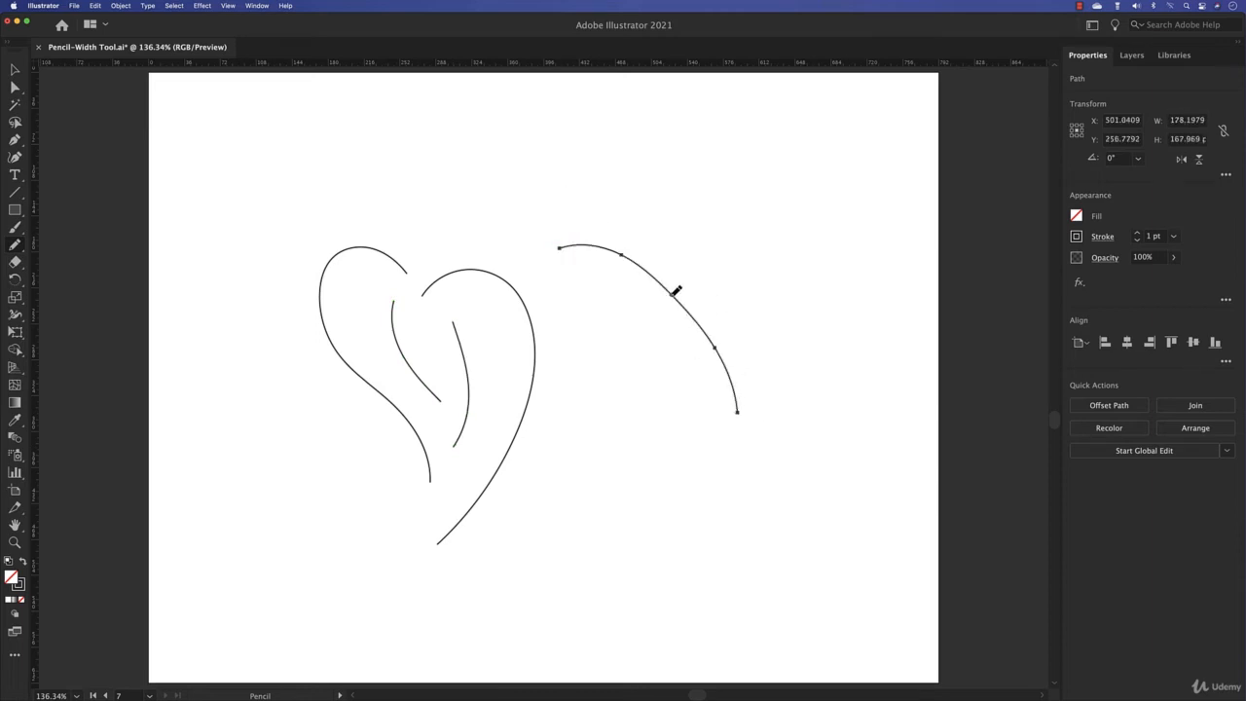
pyautogui.moveTo(672, 295)
pyautogui.mouseDown()
pyautogui.moveTo(731, 356)
pyautogui.moveTo(732, 378)
pyautogui.mouseUp()
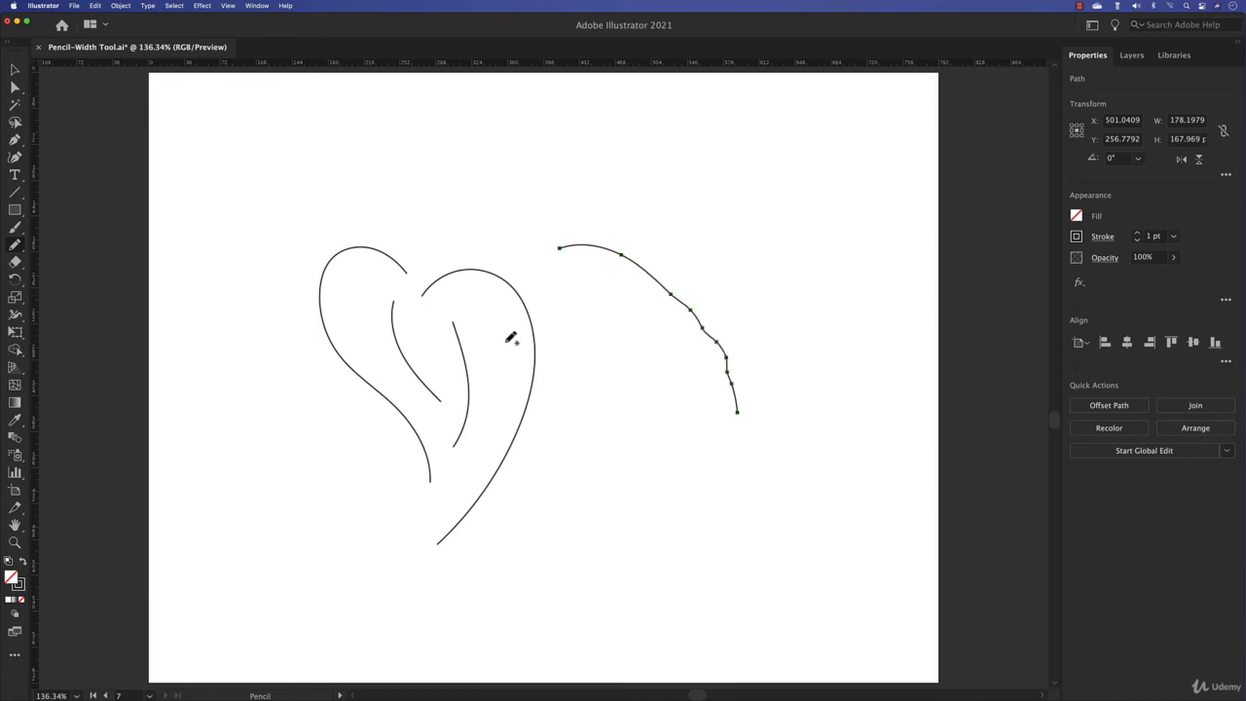
pyautogui.click(520, 297)
pyautogui.moveTo(520, 297); pyautogui.dragTo(530, 348)
pyautogui.press('super+z')
# Enable the Pencil tool option that makes the Option key toggle to the Smooth tool.
pyautogui.doubleClick(23, 246)
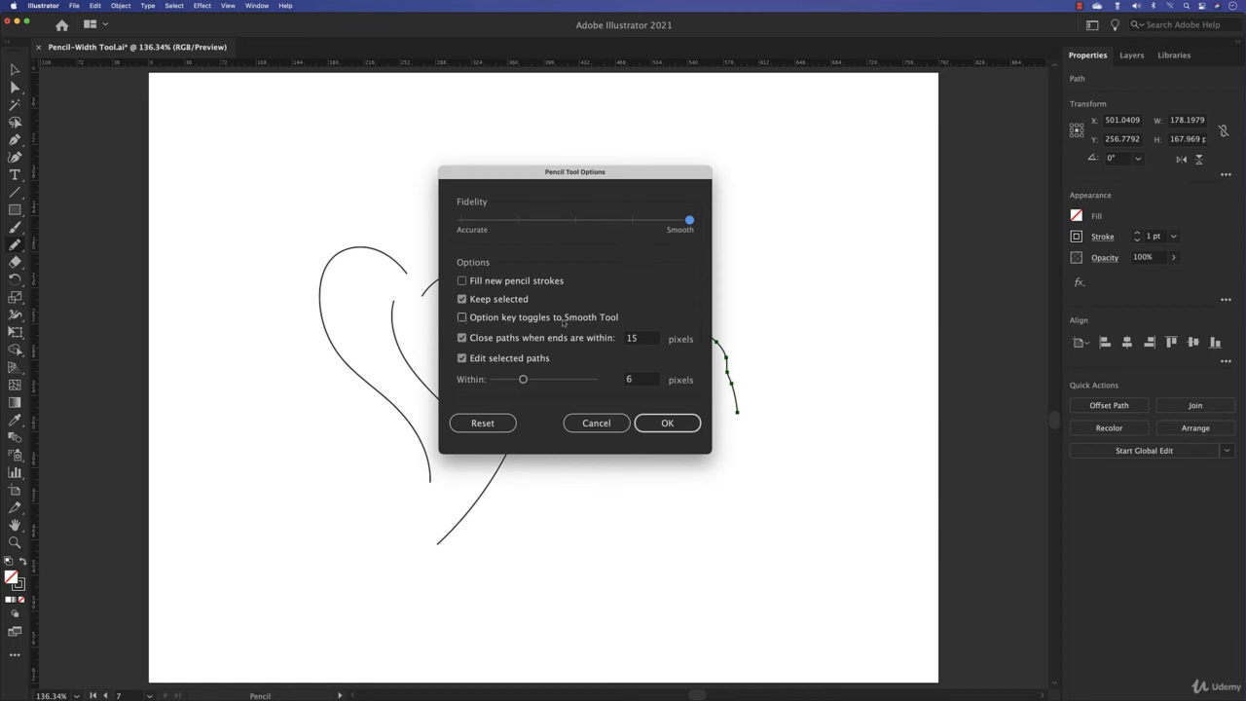
pyautogui.click(462, 319)
pyautogui.click(662, 422)
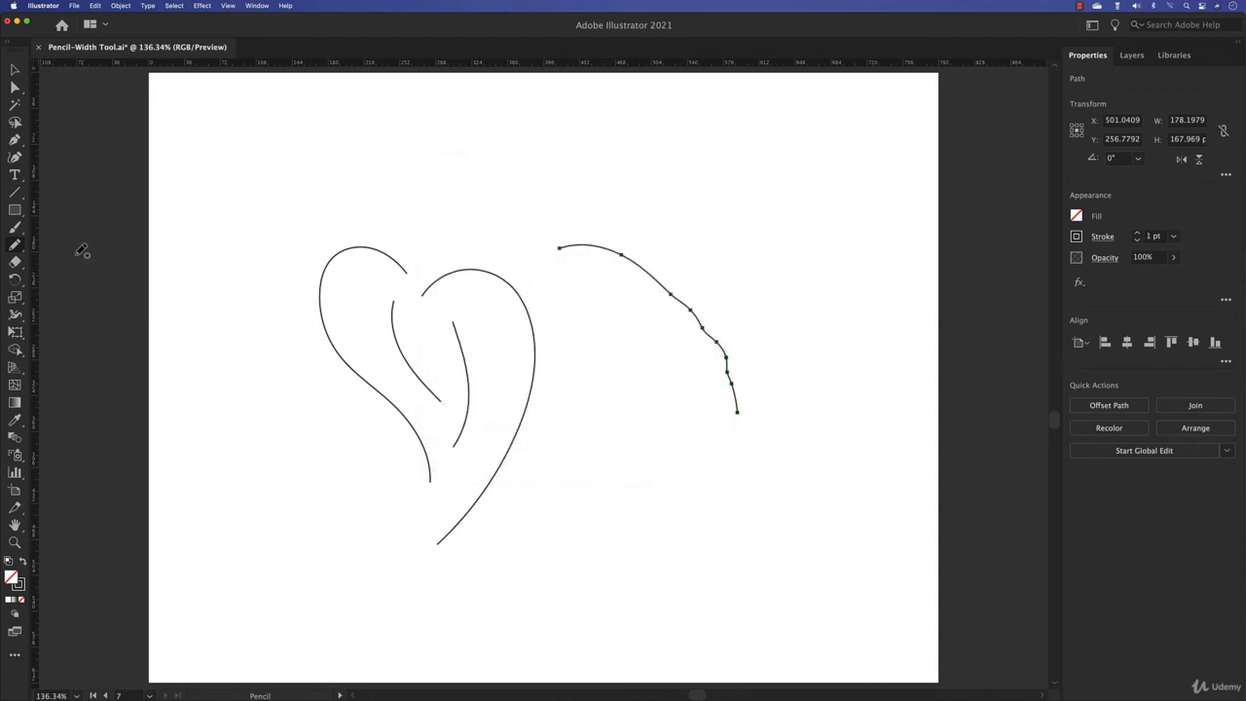
# Even out the wavy lower half of the selected arc with repeated Smooth tool strokes.
pyautogui.click(14, 244)
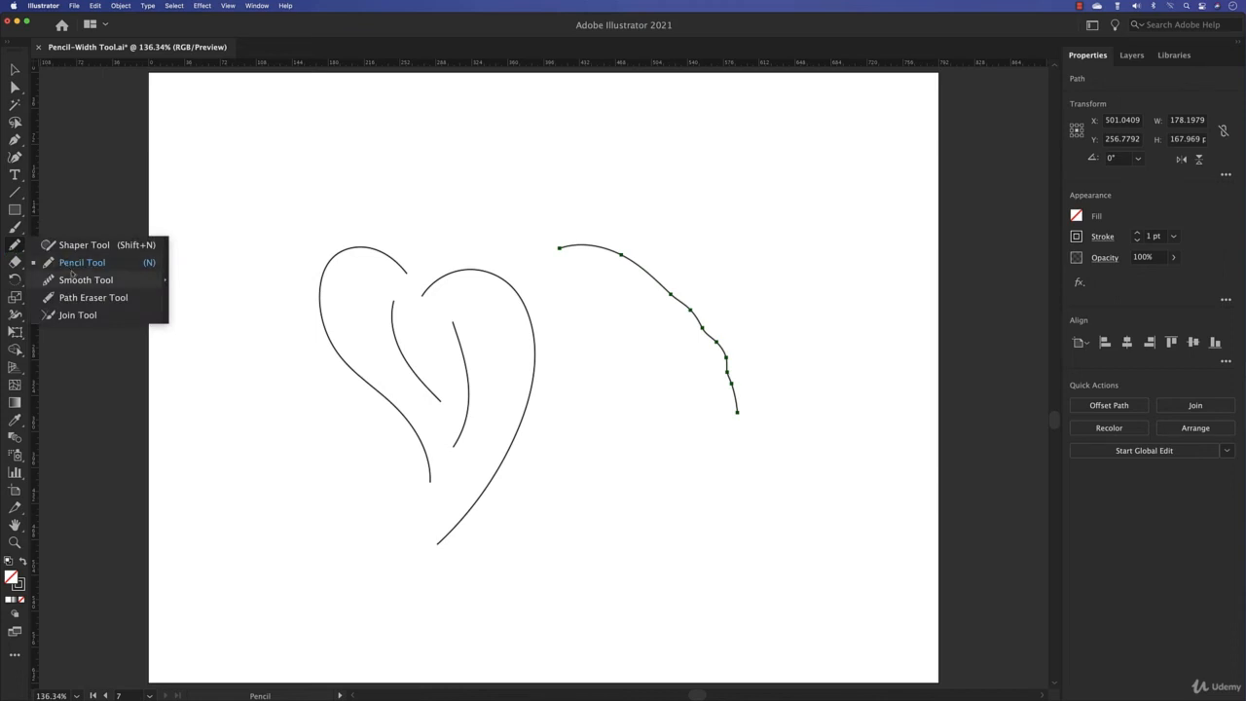
pyautogui.click(68, 282)
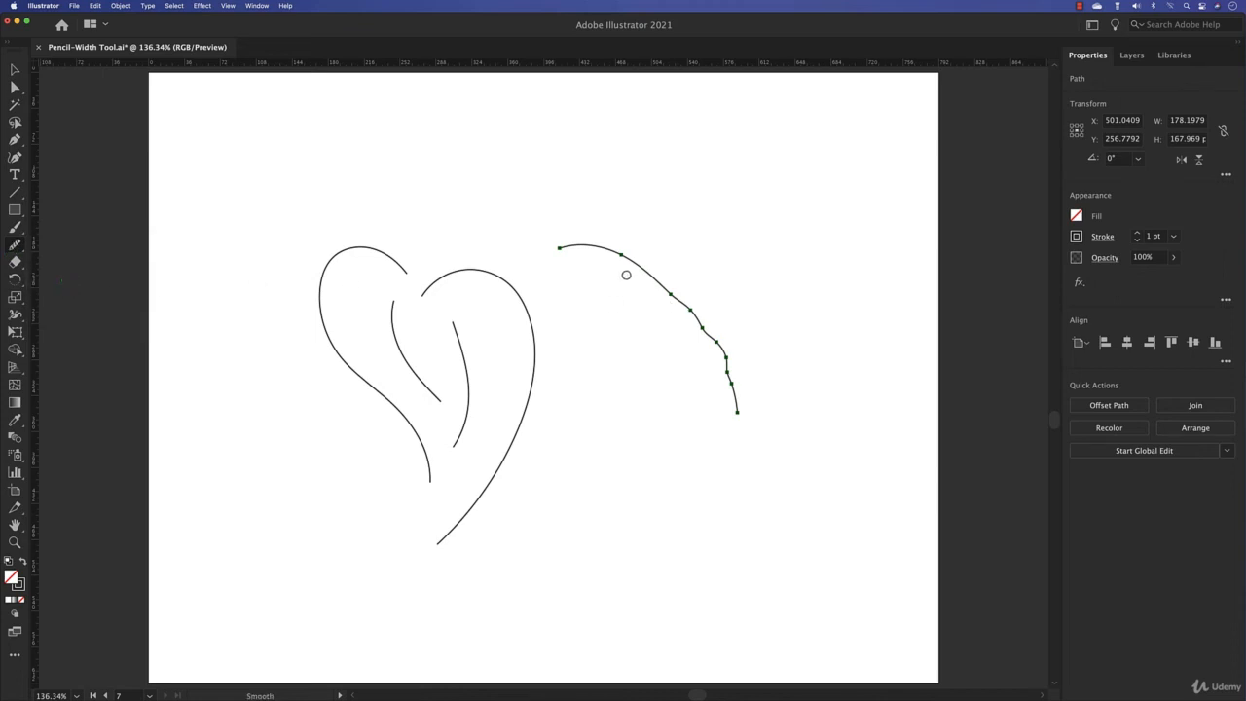
pyautogui.moveTo(690, 309)
pyautogui.mouseDown()
pyautogui.moveTo(738, 395)
pyautogui.moveTo(714, 345)
pyautogui.mouseUp()
pyautogui.moveTo(671, 289)
pyautogui.mouseDown()
pyautogui.moveTo(725, 354)
pyautogui.moveTo(735, 425)
pyautogui.mouseUp()
pyautogui.moveTo(695, 319)
pyautogui.mouseDown()
pyautogui.moveTo(685, 306)
pyautogui.moveTo(715, 346)
pyautogui.mouseUp()
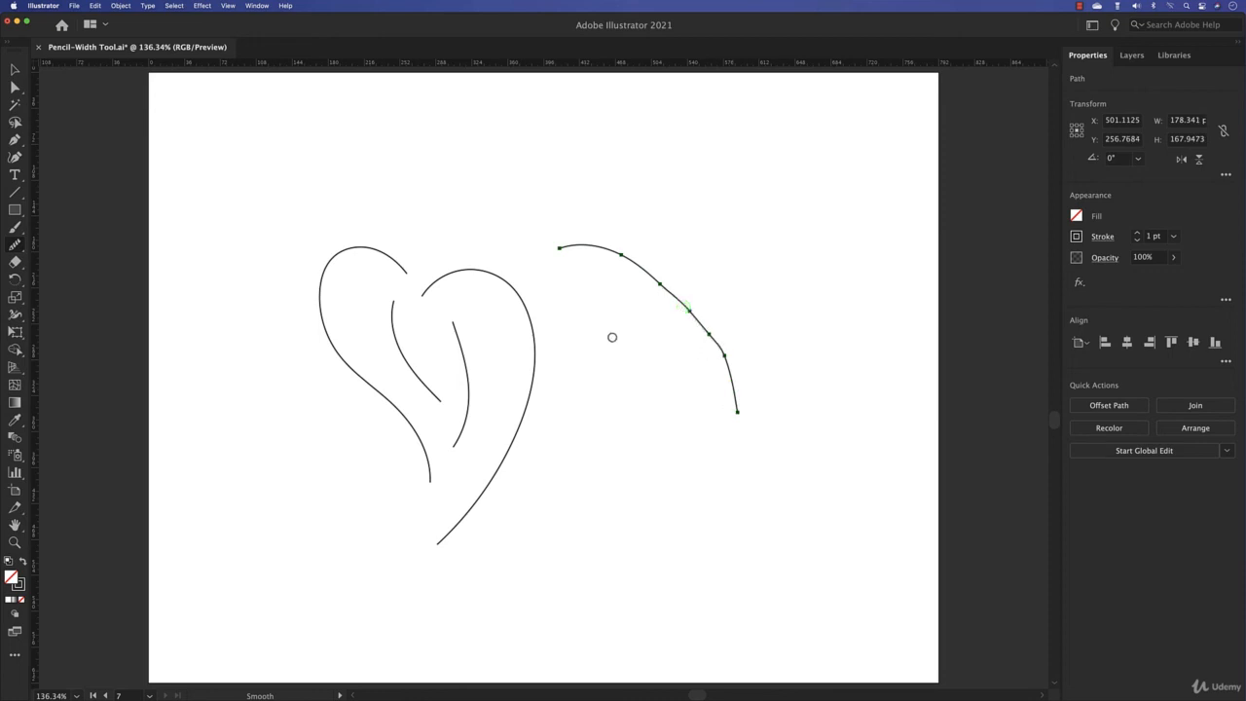
# Draw an S-shaped pencil path about 226 by 57 pt above the arc and smooth its bumps with the temporary Smooth tool.
pyautogui.moveTo(20, 244); pyautogui.dragTo(54, 261)
pyautogui.moveTo(504, 220)
pyautogui.mouseDown()
pyautogui.moveTo(550, 179)
pyautogui.moveTo(659, 208)
pyautogui.moveTo(730, 163)
pyautogui.mouseUp()
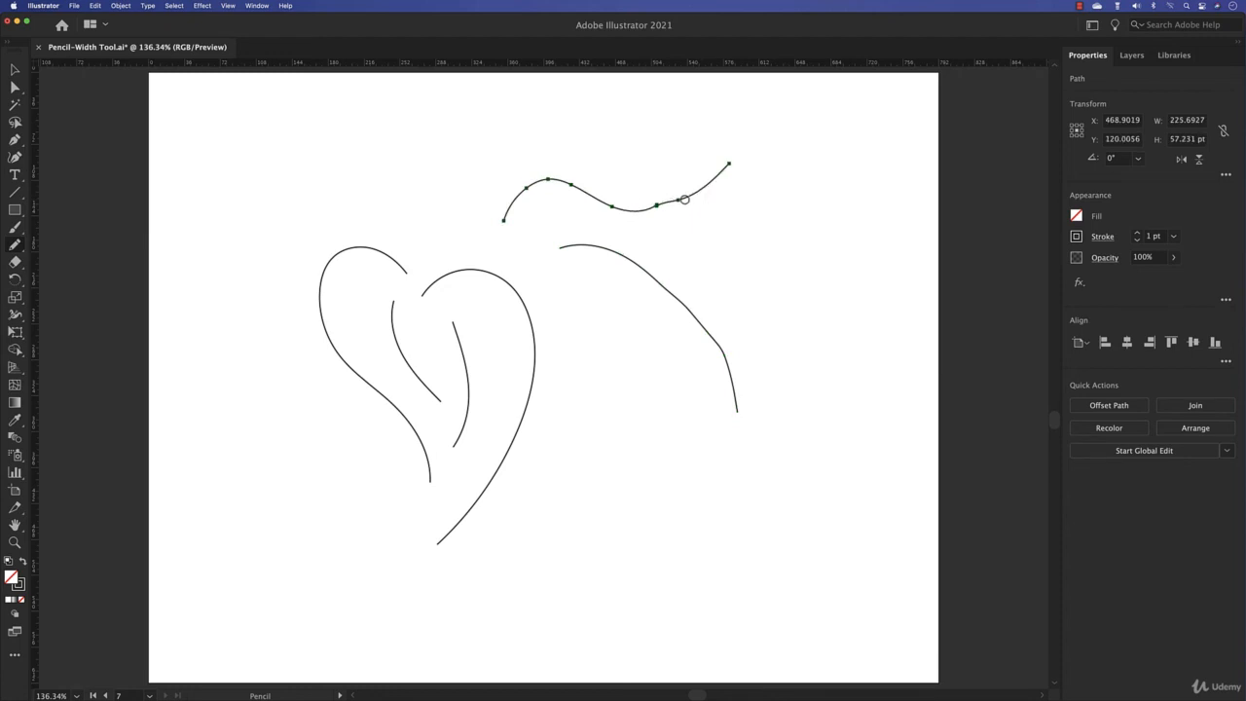
pyautogui.moveTo(684, 200); pyautogui.dragTo(643, 208)
pyautogui.moveTo(523, 186); pyautogui.dragTo(570, 181)
pyautogui.moveTo(728, 162); pyautogui.dragTo(693, 196)
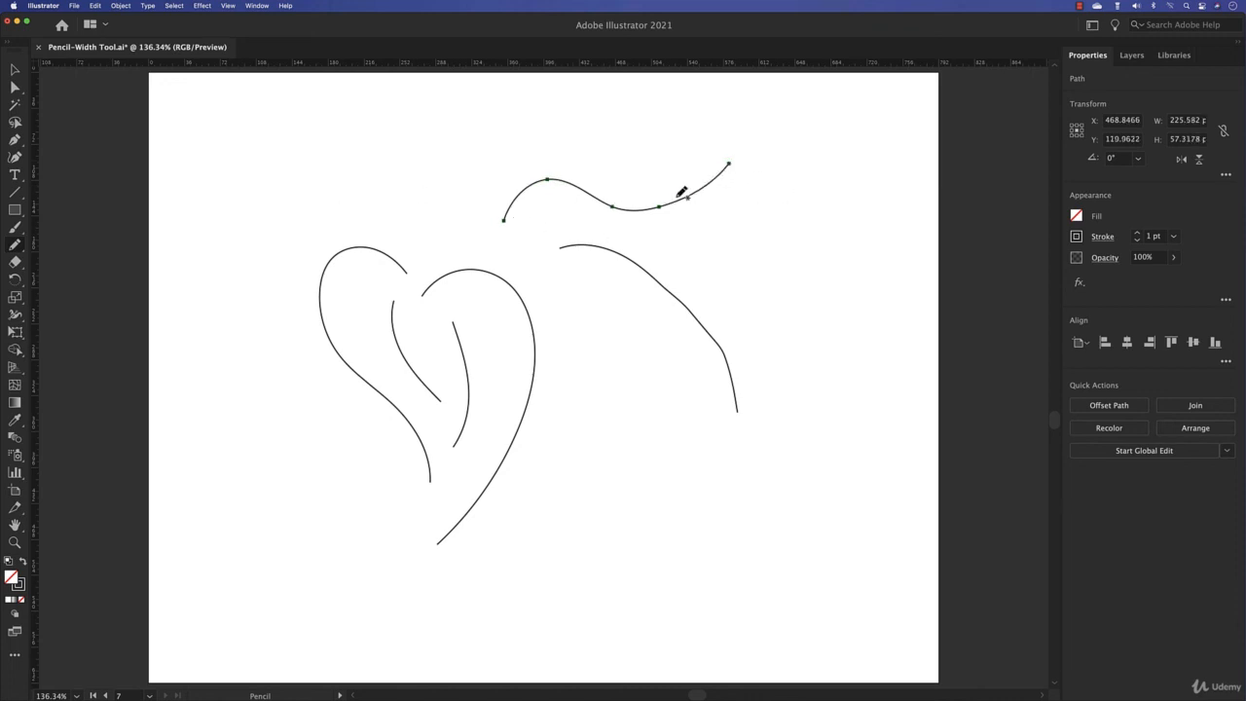
# Reshape the selected S-shaped path by redrawing its dip and turning its right end into a downward tail.
pyautogui.moveTo(683, 198); pyautogui.dragTo(596, 197)
pyautogui.moveTo(693, 192); pyautogui.dragTo(702, 275)
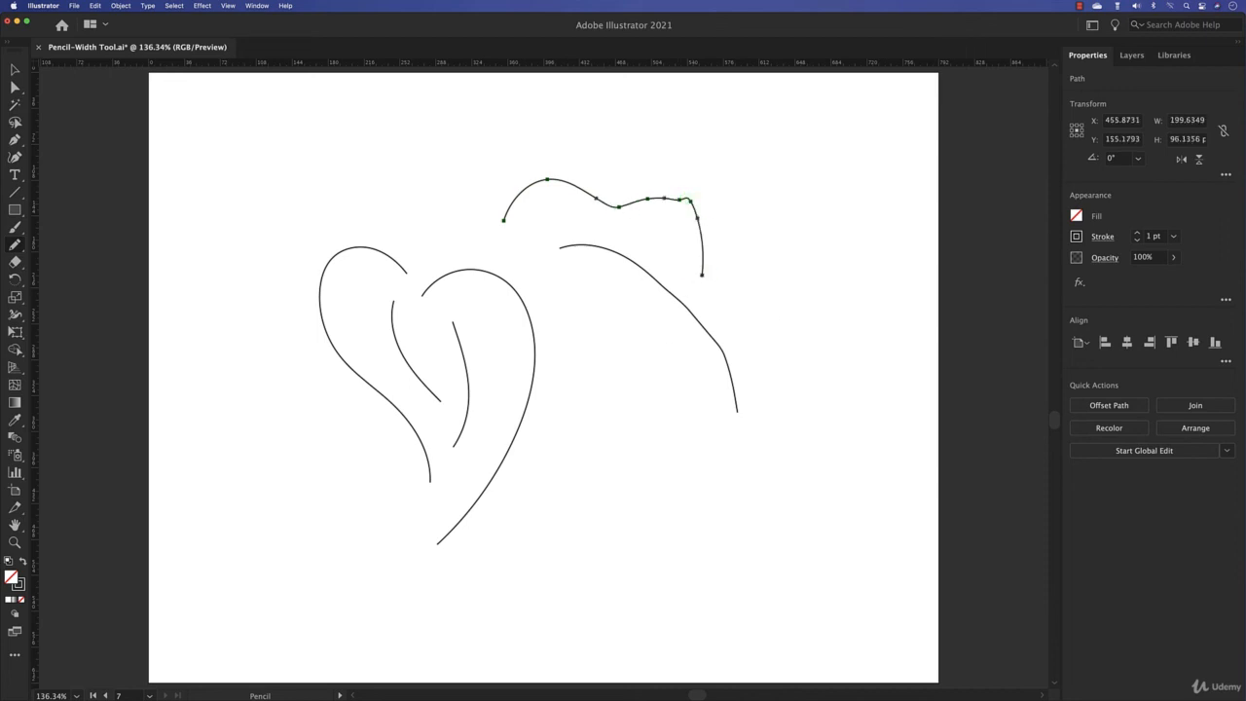
# Select every path on the artboard and delete them all.
pyautogui.press('v')
pyautogui.click(750, 207)
pyautogui.moveTo(251, 177)
pyautogui.mouseDown()
pyautogui.moveTo(426, 348)
pyautogui.moveTo(973, 623)
pyautogui.mouseUp()
pyautogui.press('Delete')
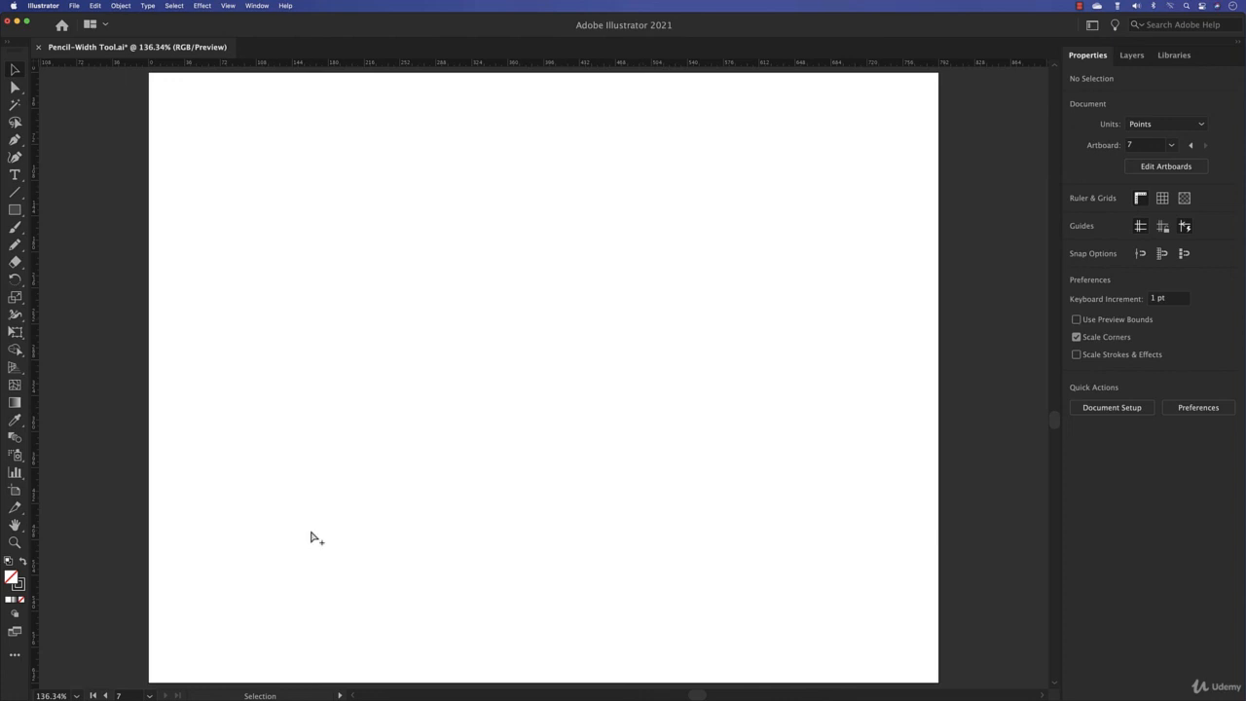
# Make the artboard with the woman's profile photo active and fit it to the window.
pyautogui.press('super+alt+0')
pyautogui.click(304, 400)
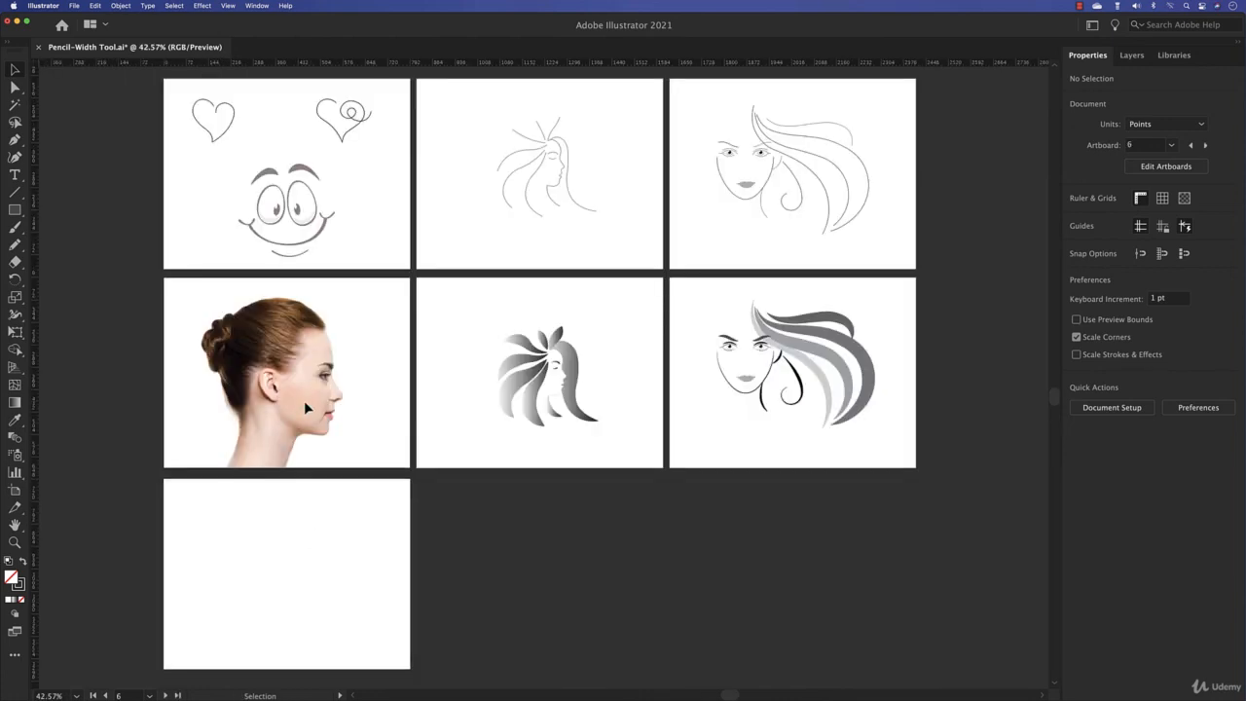
pyautogui.press('super+0')
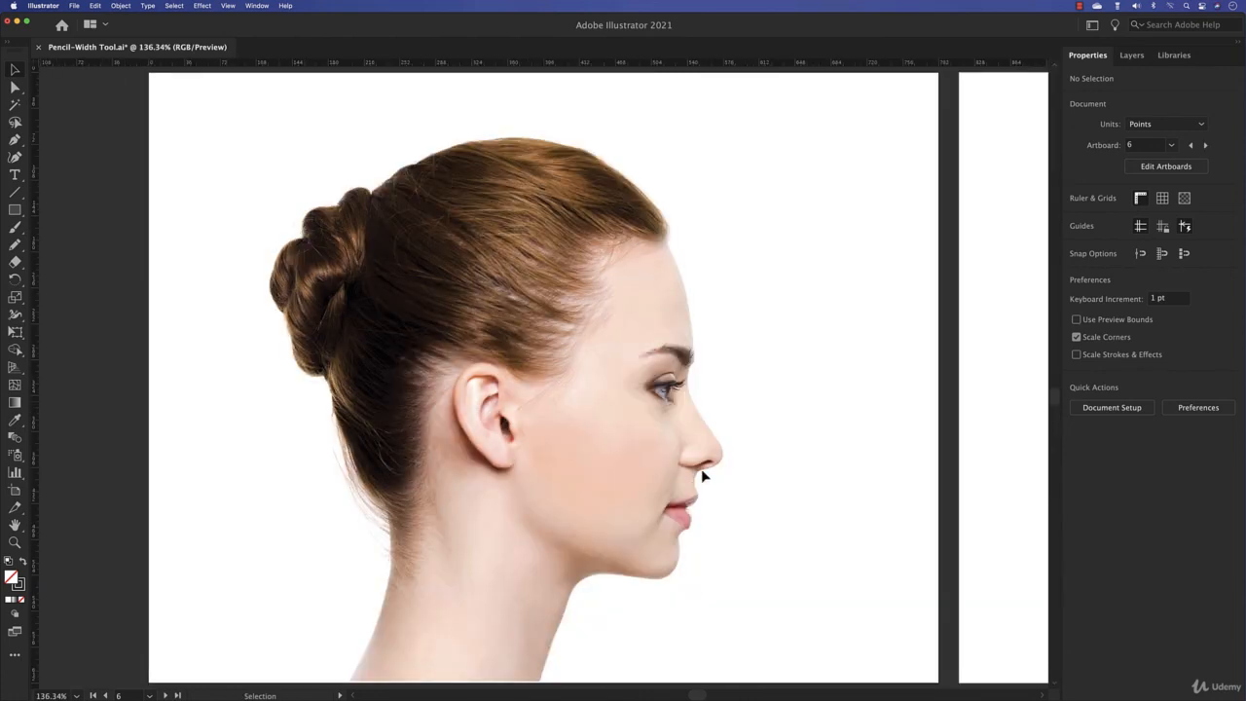
pyautogui.moveTo(699, 497); pyautogui.dragTo(675, 457)
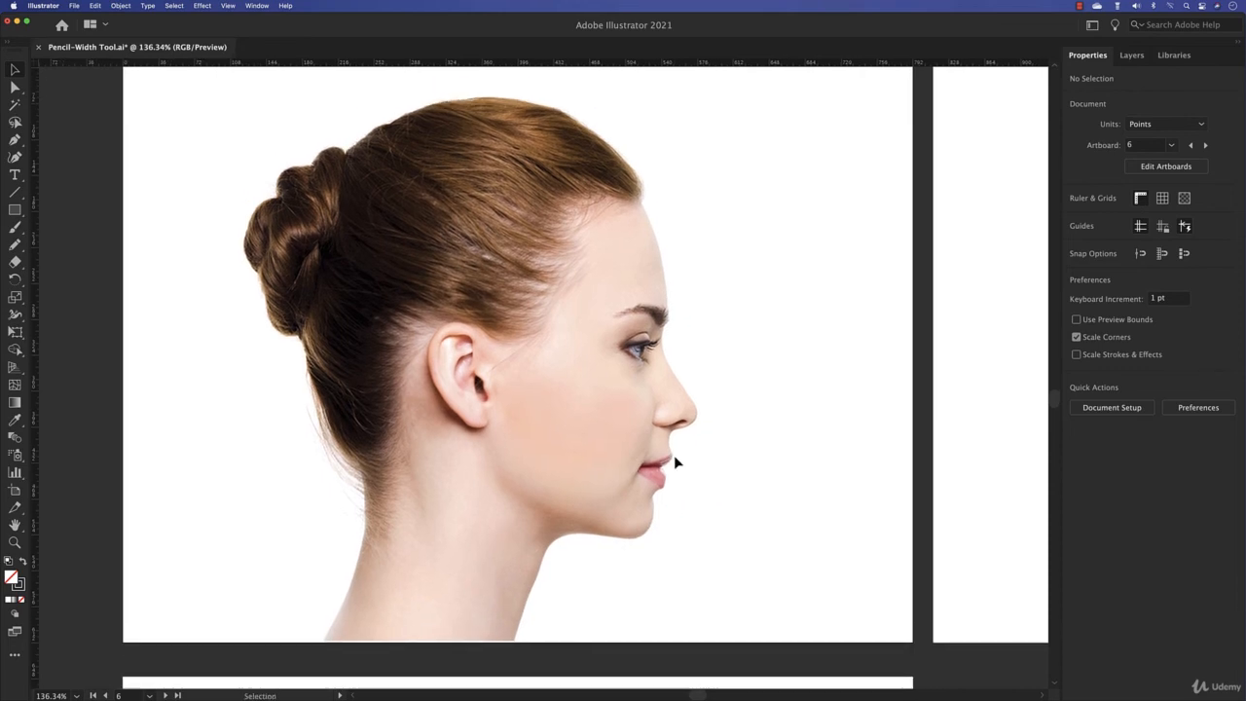